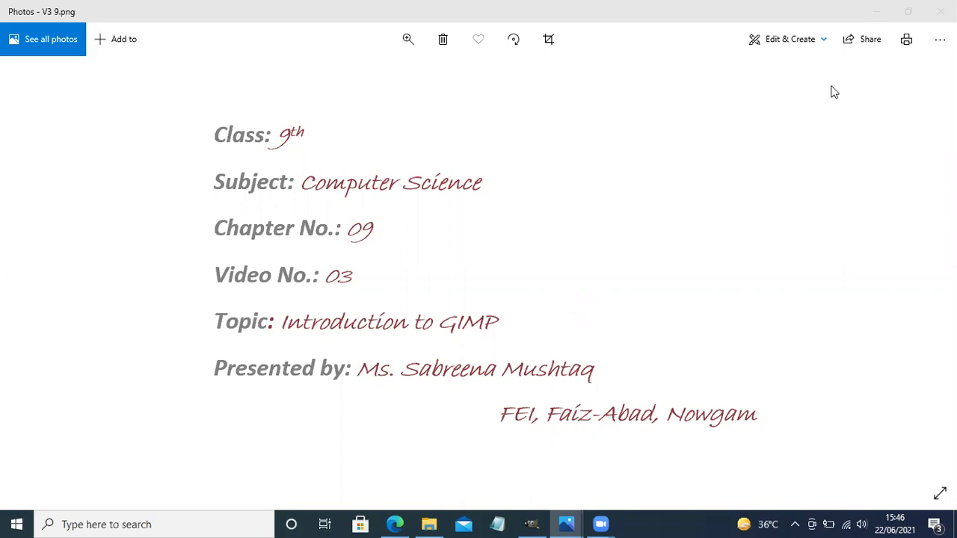
# Step: Minimise the two Photos windows with the title images, switch to GIMP and maximise its window
pyautogui.click(883, 9)
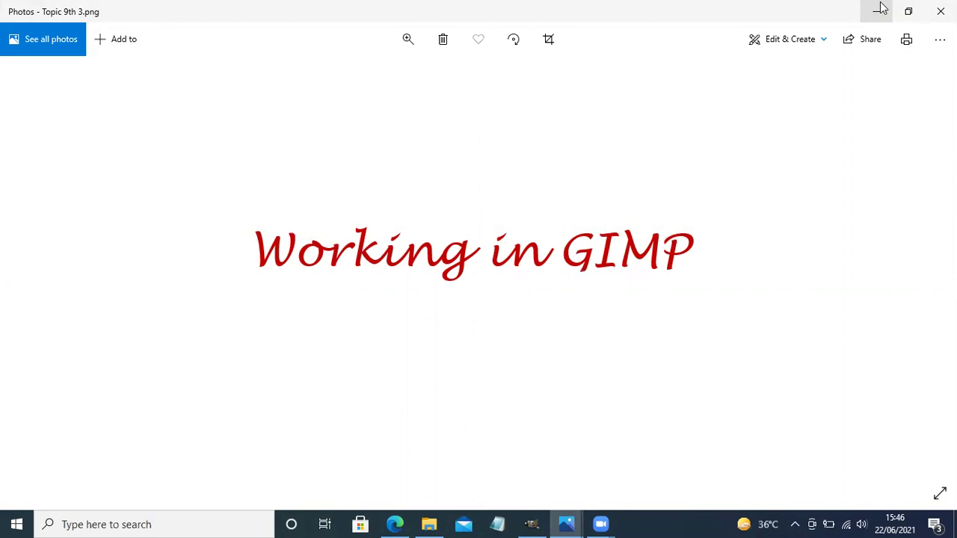
pyautogui.click(881, 9)
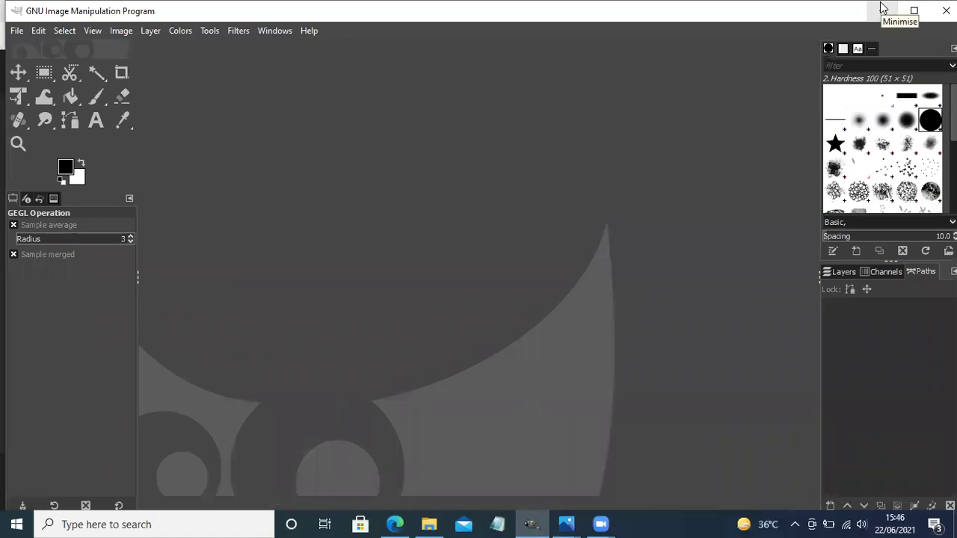
pyautogui.click(914, 11)
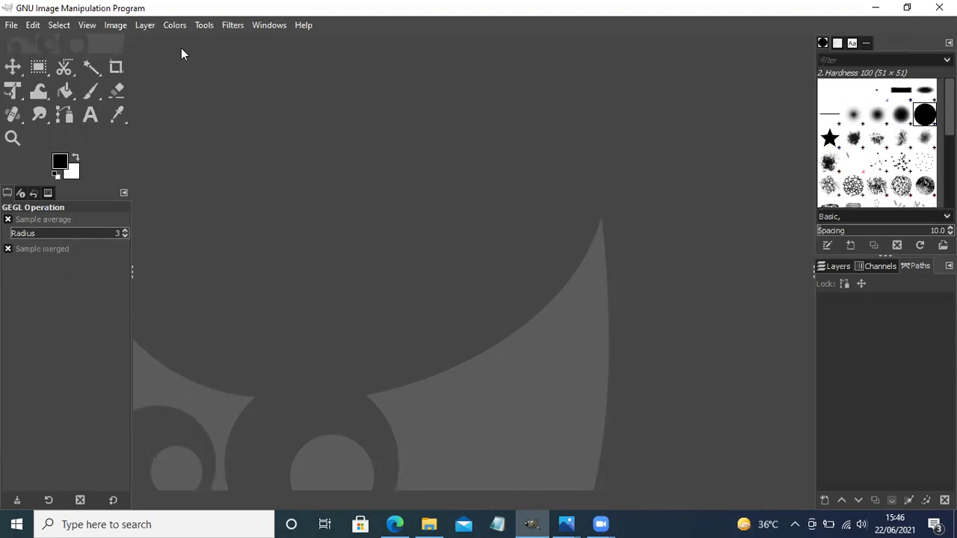
# Step: Create a new blank image 1920 px wide and 1080 px high
pyautogui.click(14, 28)
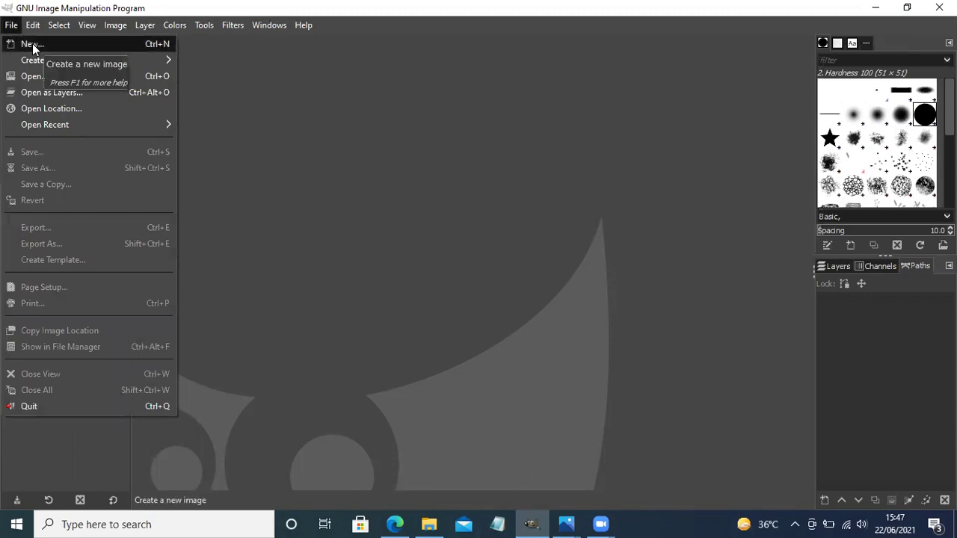
pyautogui.click(33, 46)
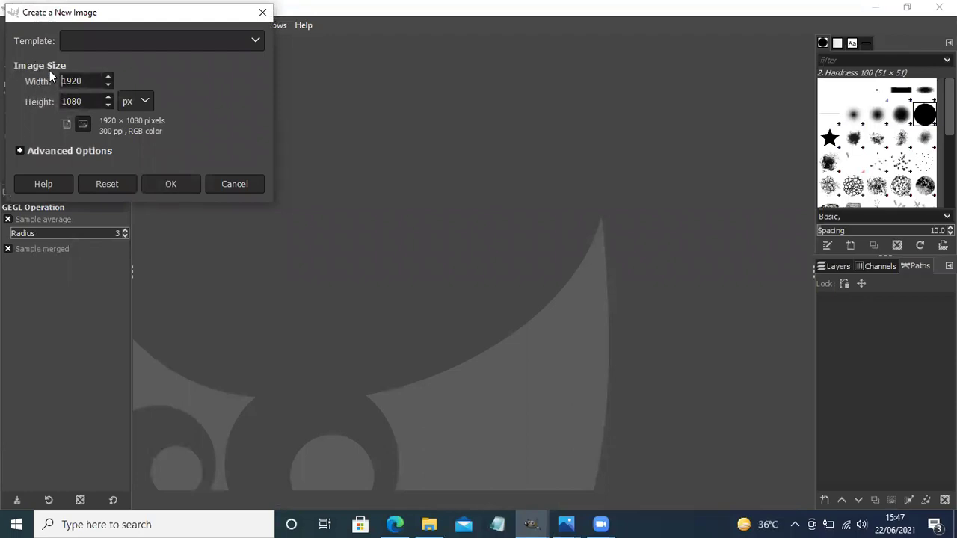
pyautogui.click(108, 86)
pyautogui.click(109, 78)
pyautogui.click(178, 184)
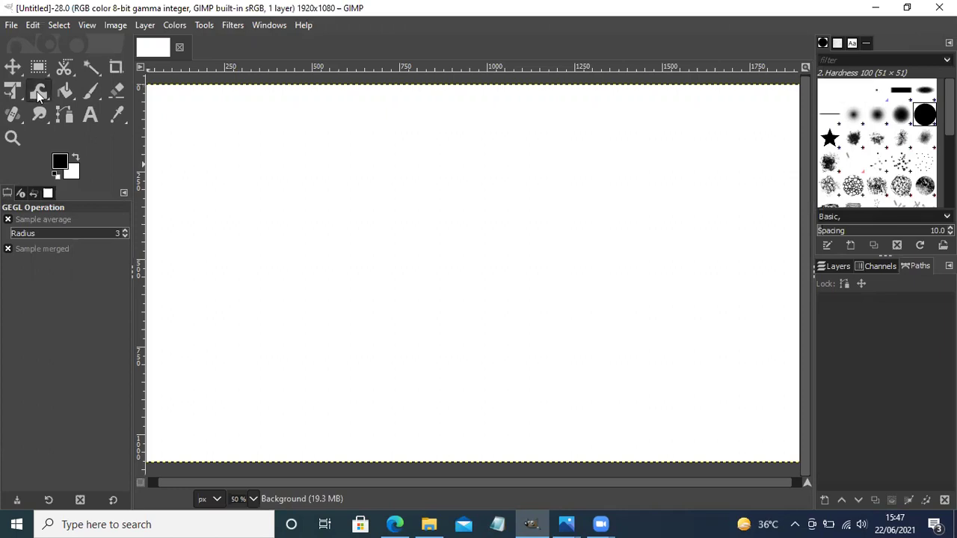
# Step: Start opening an image file and browse to Local Disk (C:), Users, Admin, Downloads
pyautogui.click(12, 26)
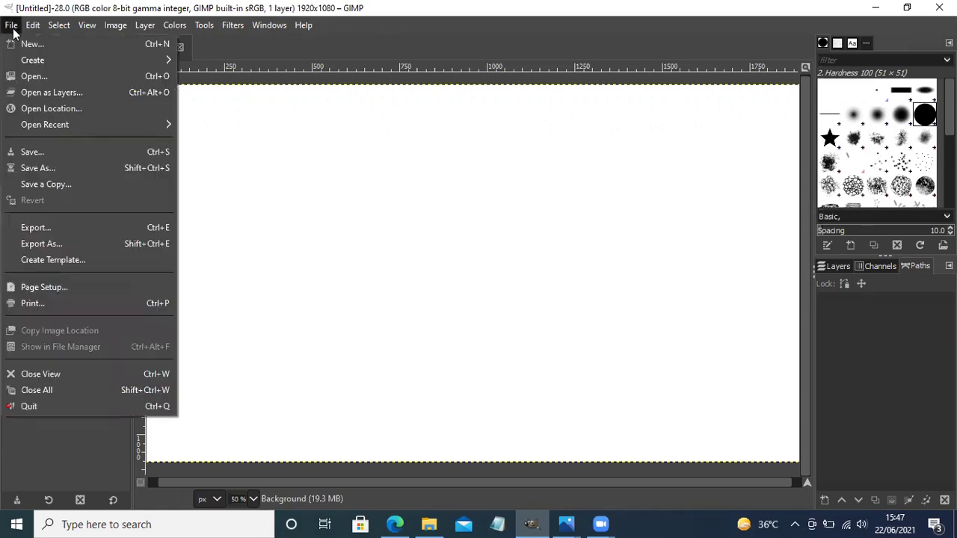
pyautogui.click(66, 79)
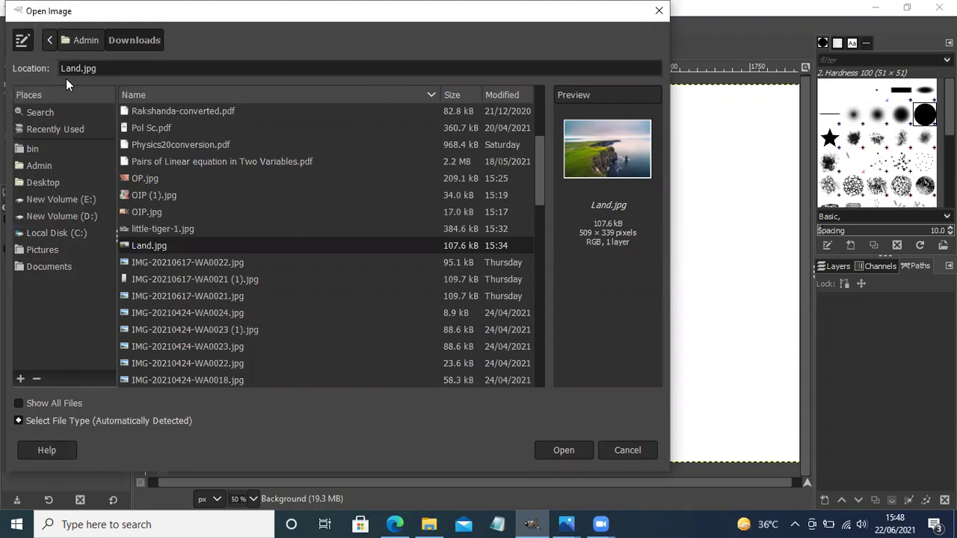
pyautogui.click(43, 182)
pyautogui.click(57, 196)
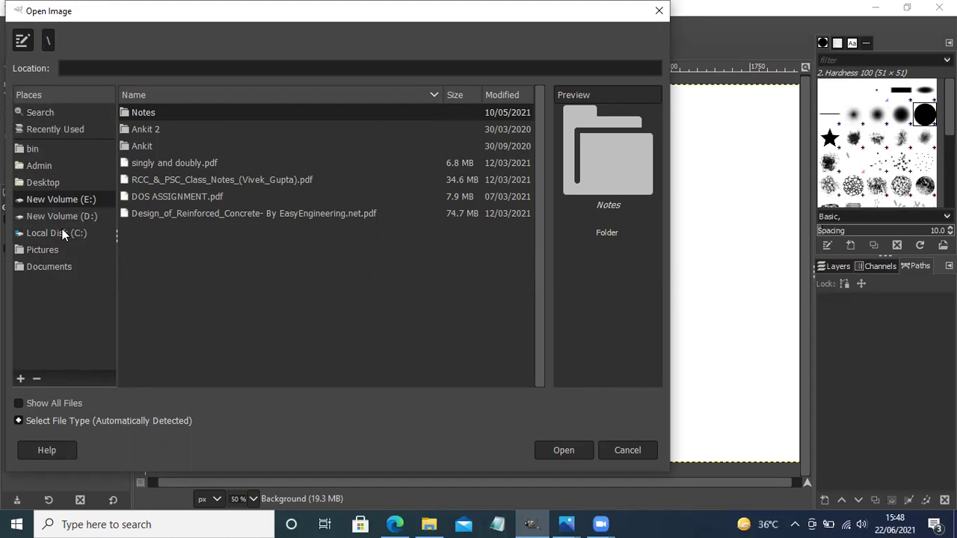
pyautogui.click(63, 233)
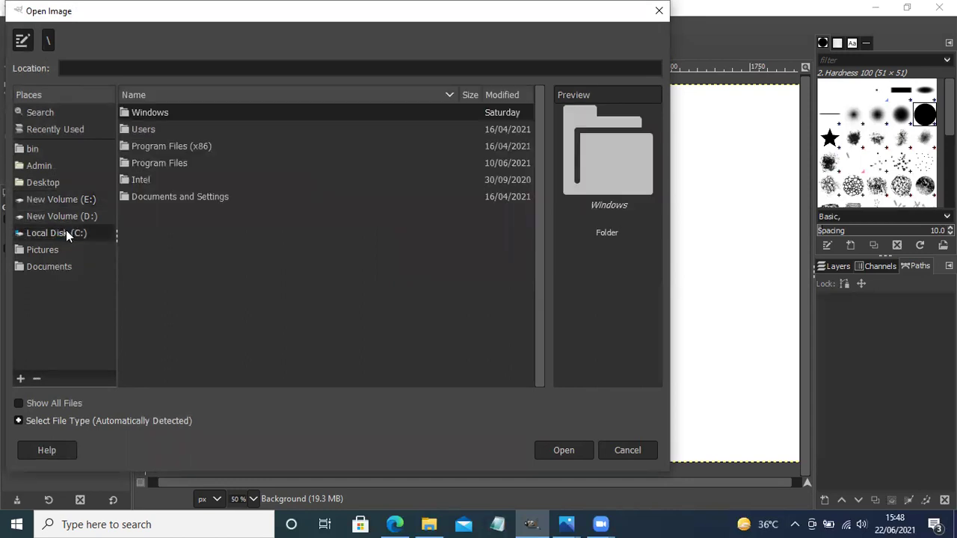
pyautogui.click(141, 132)
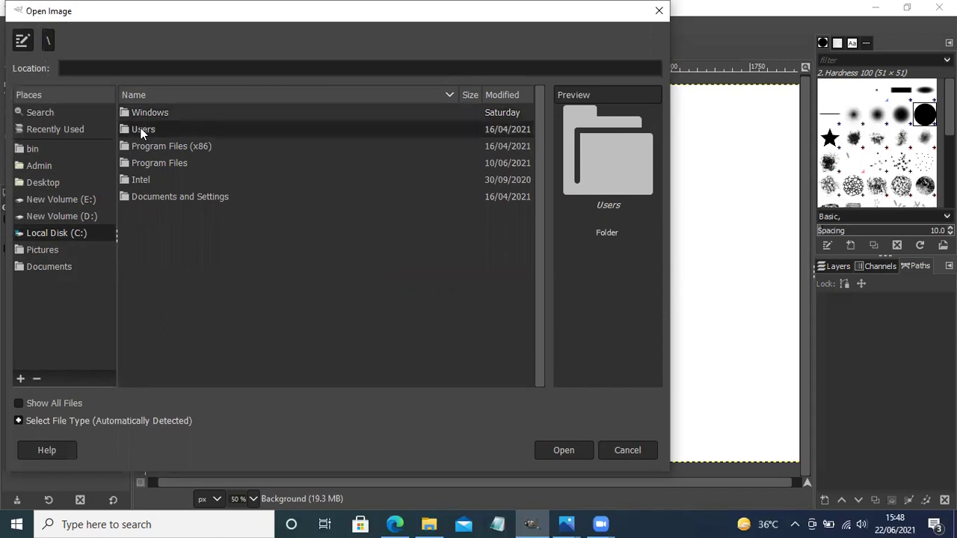
pyautogui.doubleClick(142, 132)
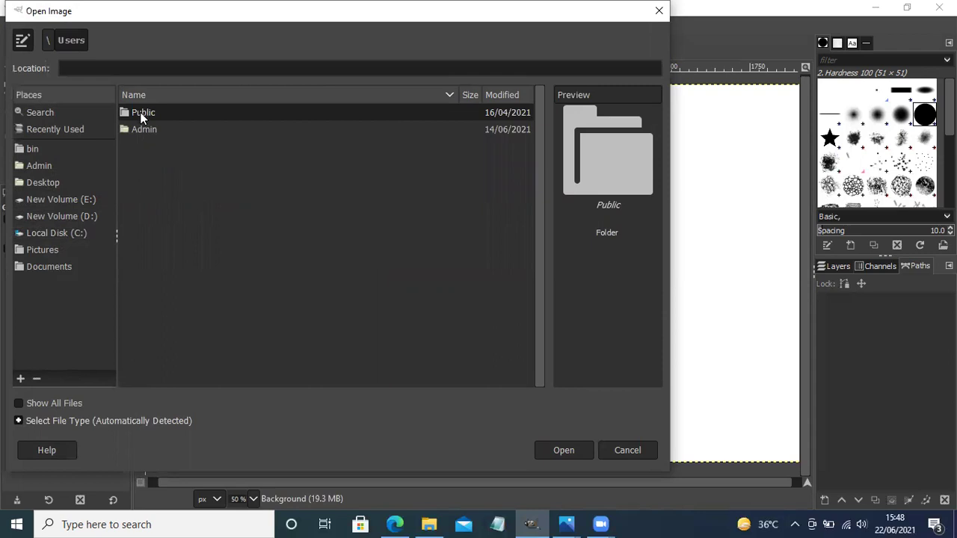
pyautogui.doubleClick(141, 129)
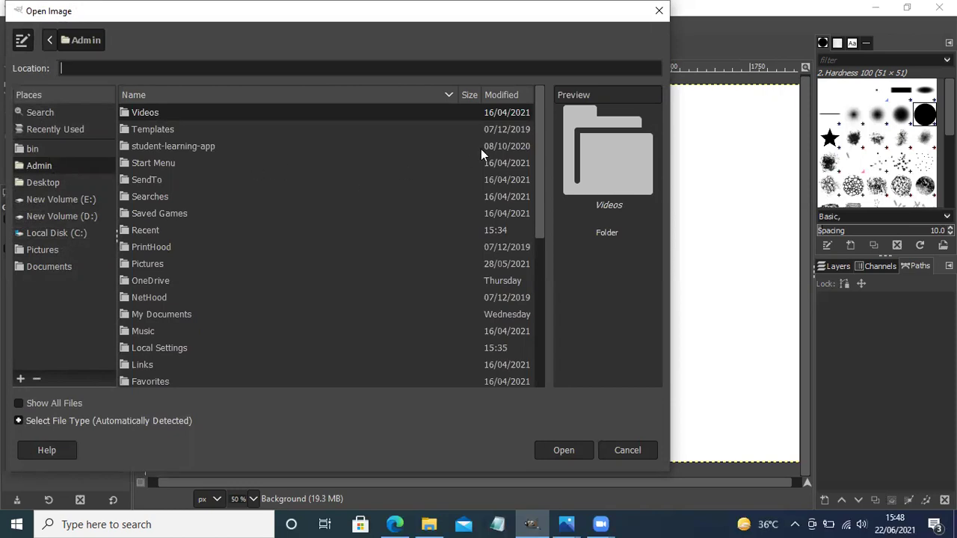
pyautogui.moveTo(538, 108); pyautogui.dragTo(549, 248)
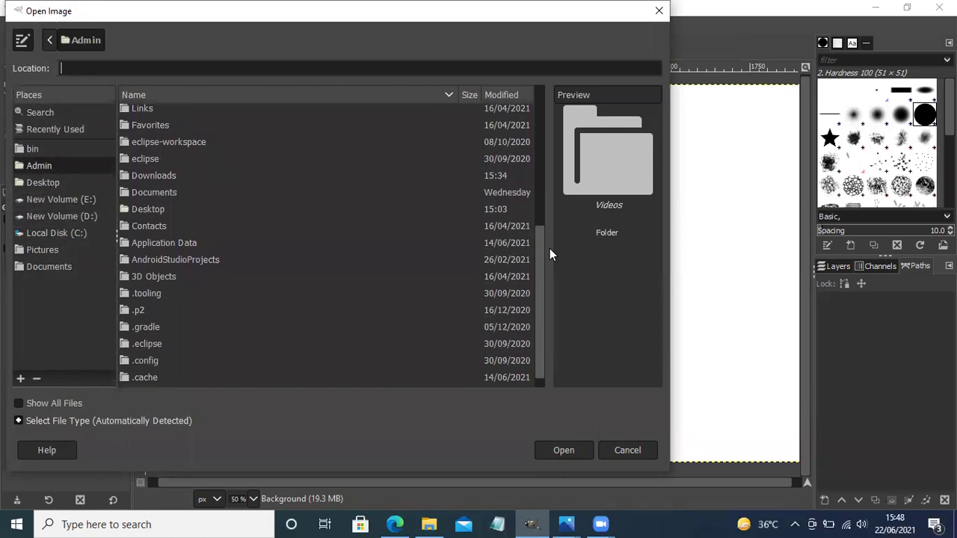
pyautogui.click(152, 178)
pyautogui.doubleClick(165, 175)
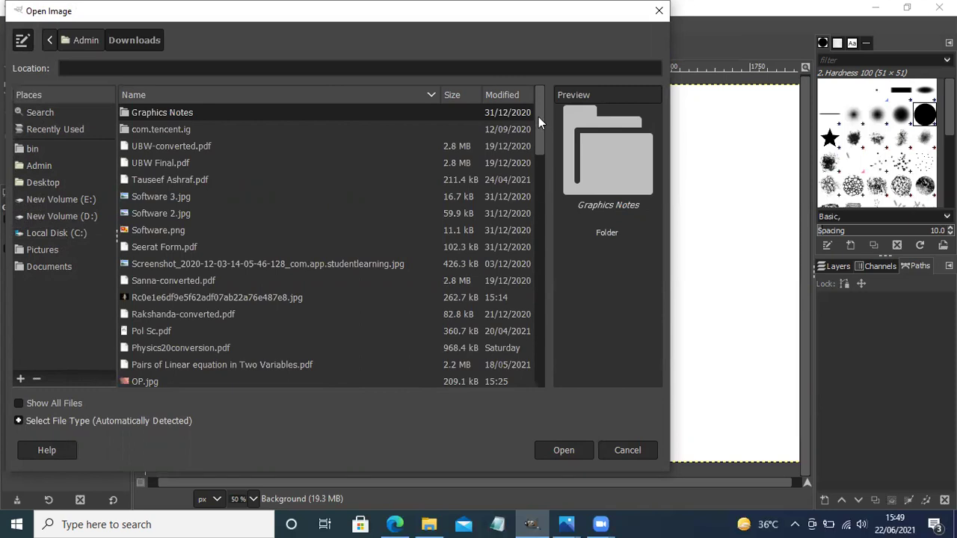
# Step: Open Land.jpg from the Downloads folder and convert it to GIMP's built-in sRGB color profile
pyautogui.moveTo(539, 109); pyautogui.dragTo(539, 120)
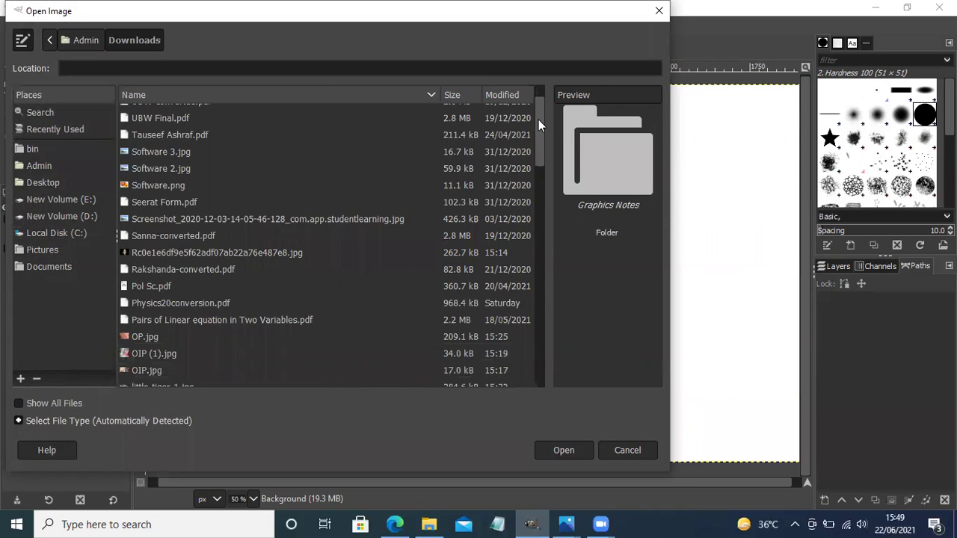
pyautogui.moveTo(539, 119); pyautogui.dragTo(537, 146)
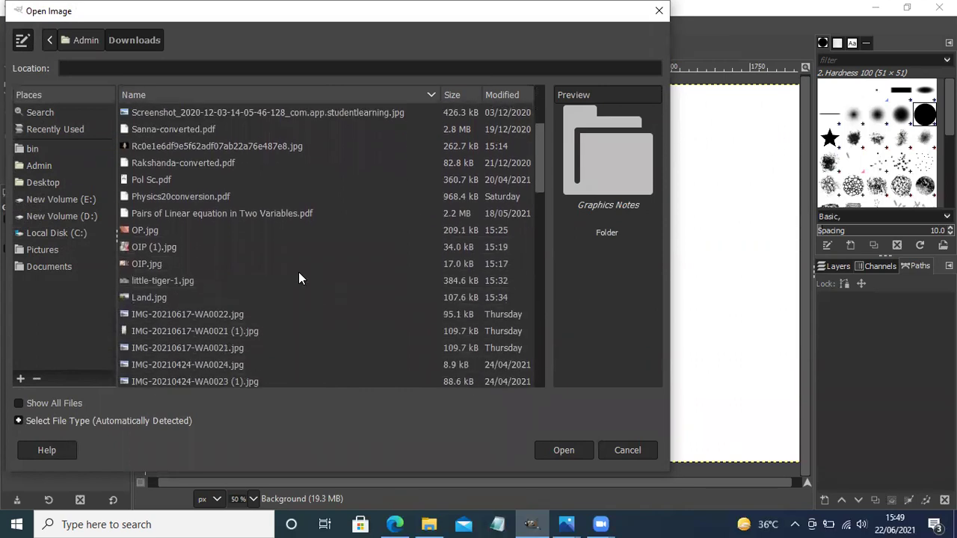
pyautogui.click(148, 298)
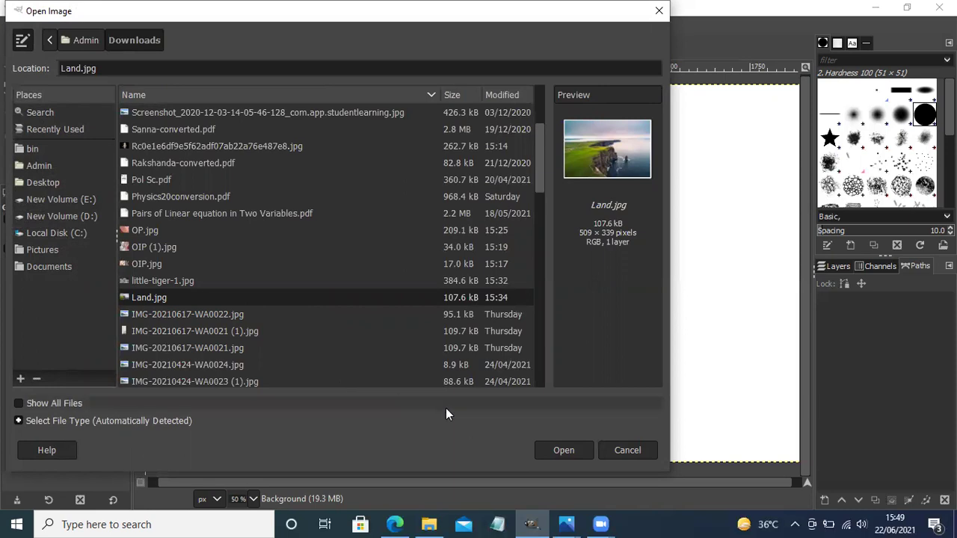
pyautogui.click(564, 450)
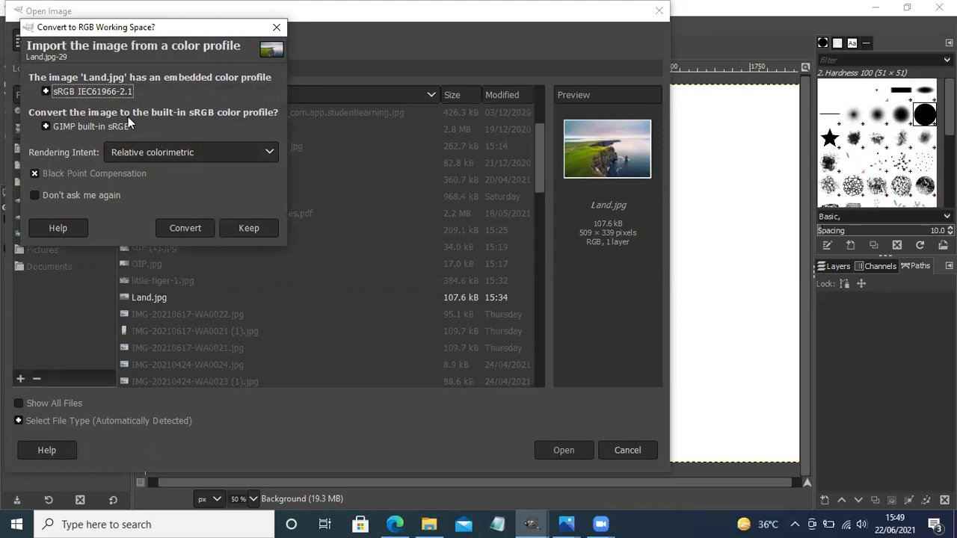
pyautogui.click(195, 226)
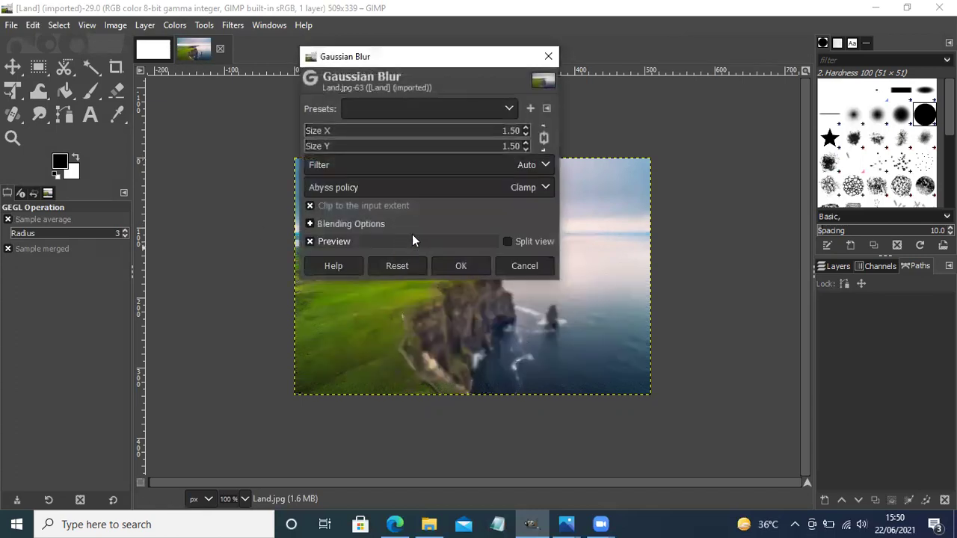
# Step: Dismiss the Gaussian Blur filter without applying it and activate the Scissors Select tool
pyautogui.click(548, 56)
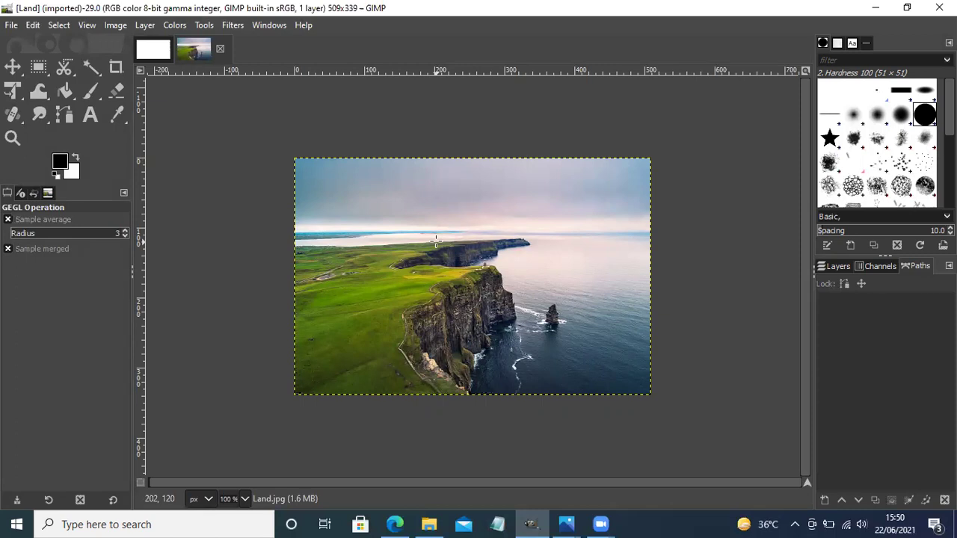
pyautogui.click(65, 61)
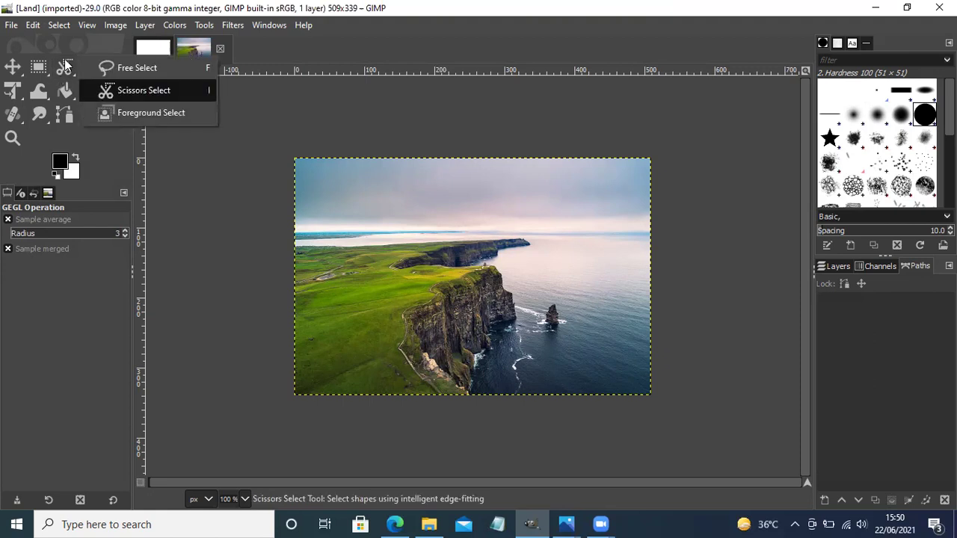
pyautogui.click(105, 90)
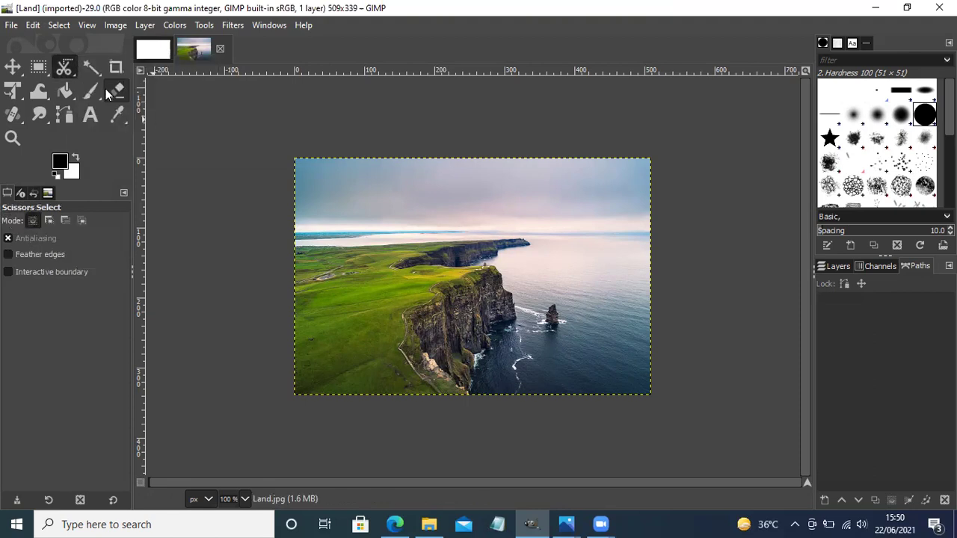
pyautogui.click(66, 69)
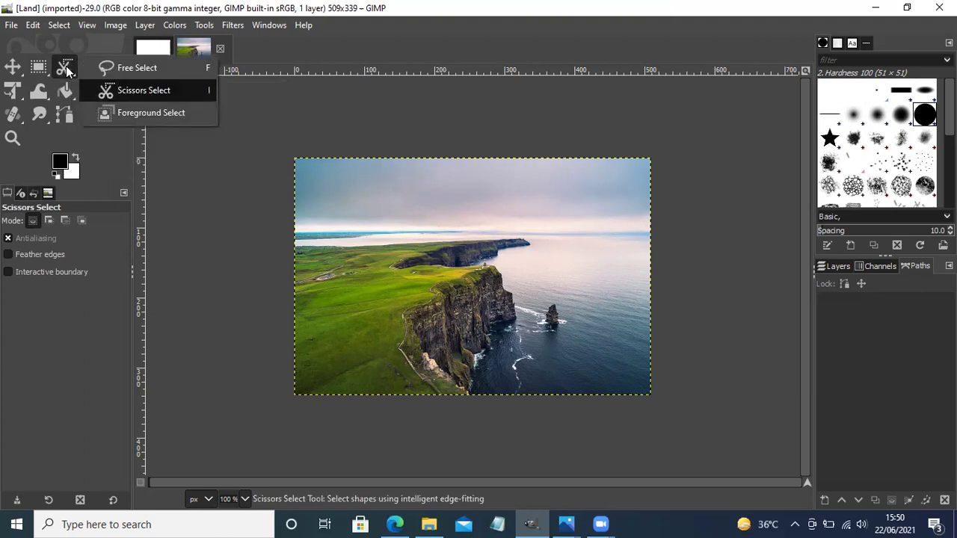
pyautogui.click(112, 88)
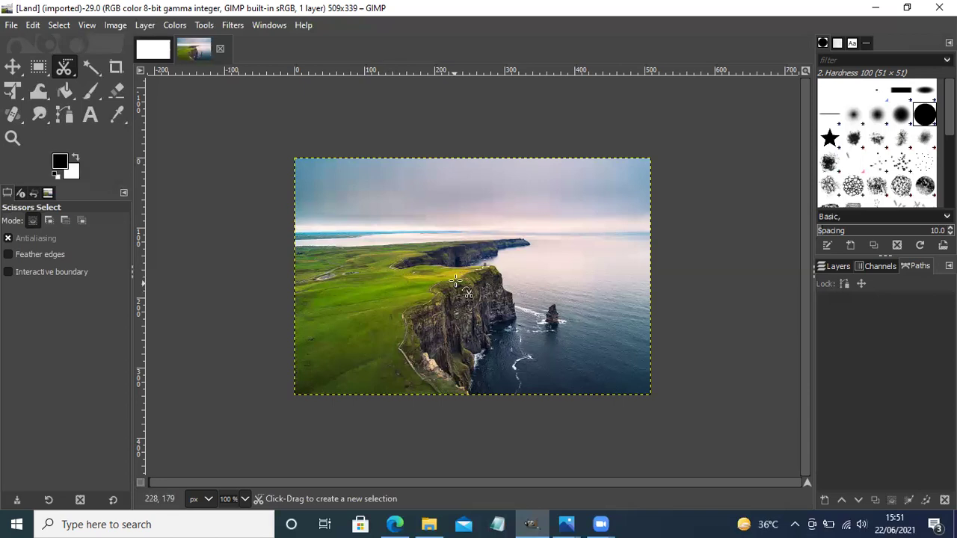
# Step: Trace an outline with Scissors Select points around the grassy ledge and far cliff near the centre of the landscape
pyautogui.click(388, 273)
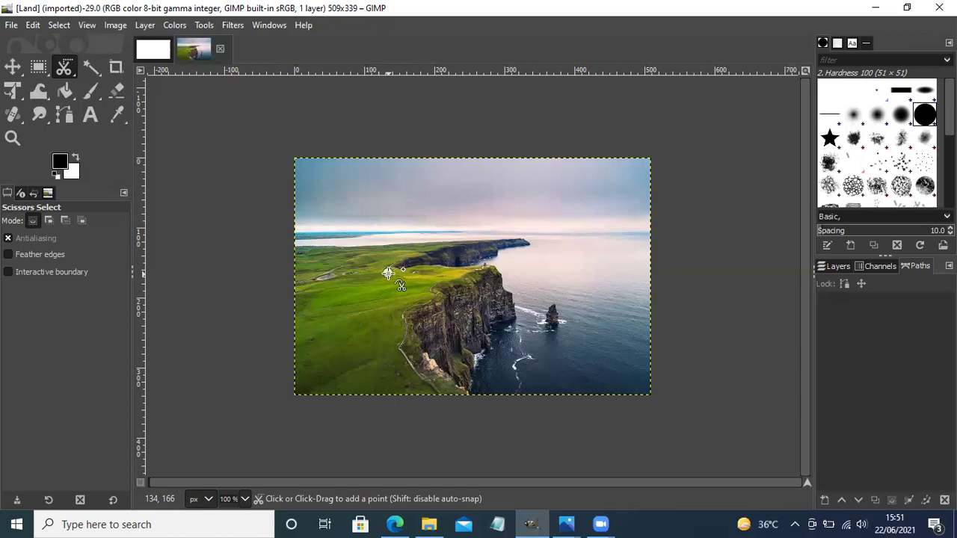
pyautogui.click(394, 287)
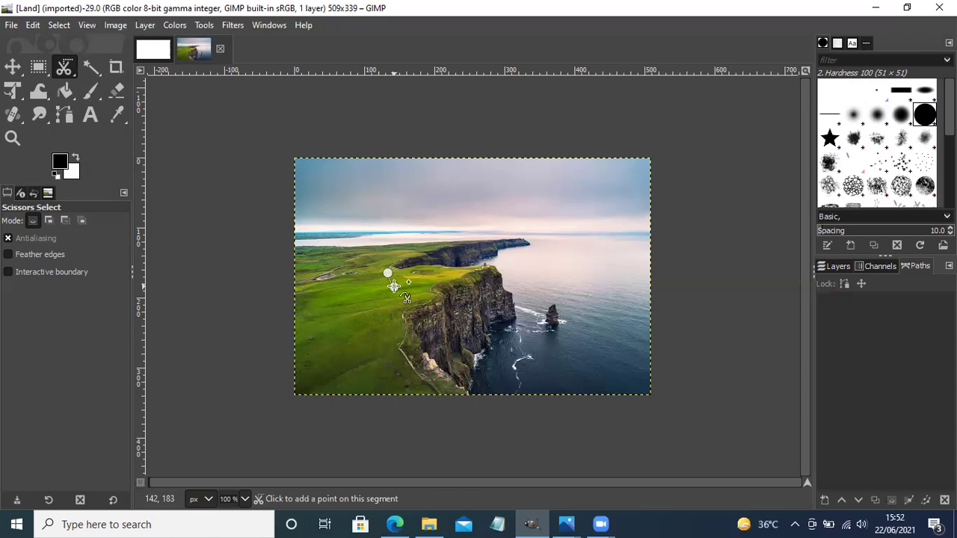
pyautogui.click(394, 287)
pyautogui.click(413, 292)
pyautogui.click(437, 290)
pyautogui.click(455, 282)
pyautogui.click(471, 277)
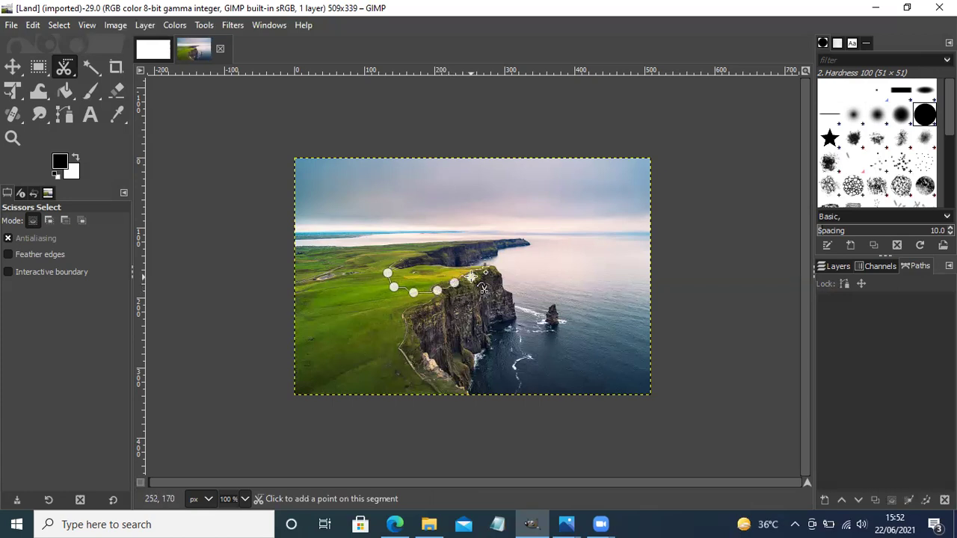
pyautogui.click(481, 264)
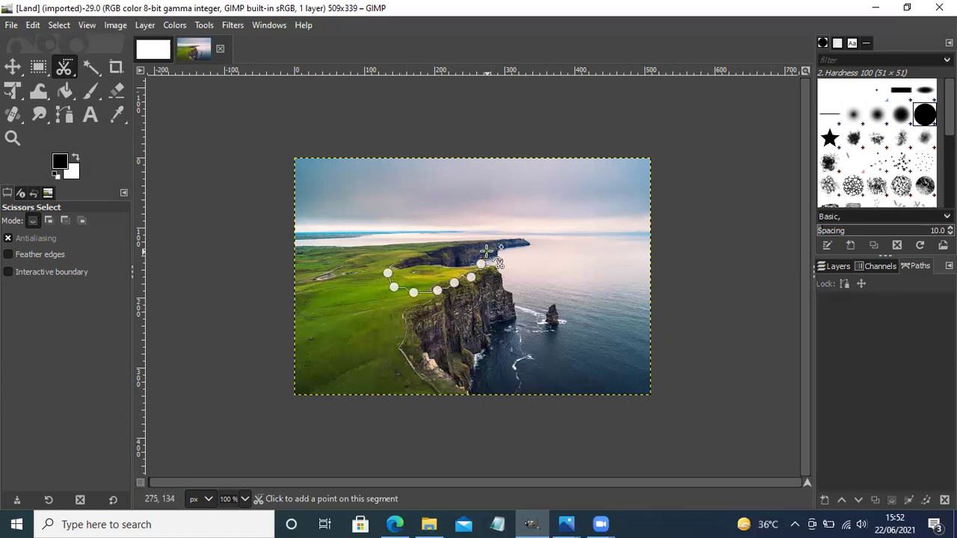
pyautogui.click(487, 252)
pyautogui.click(474, 241)
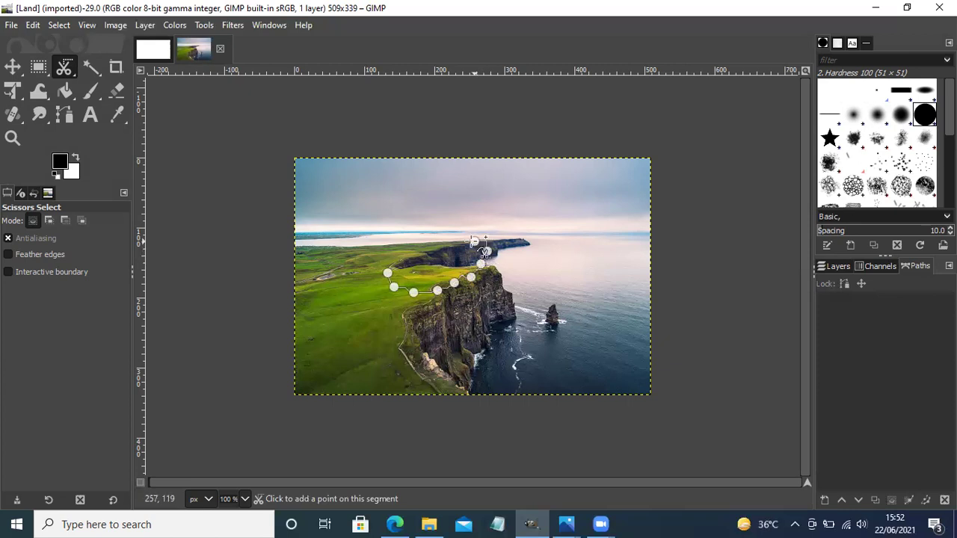
pyautogui.click(456, 241)
pyautogui.click(434, 246)
pyautogui.click(416, 249)
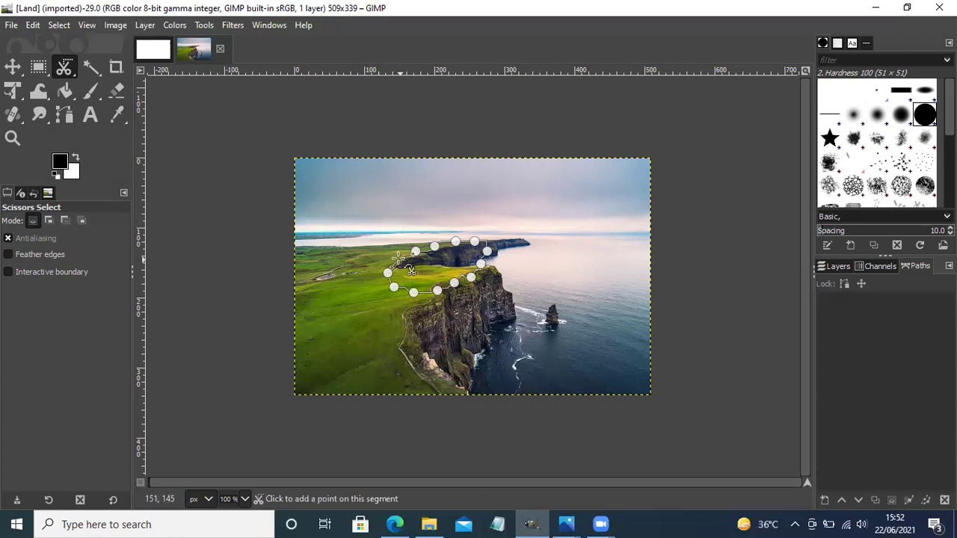
pyautogui.click(390, 251)
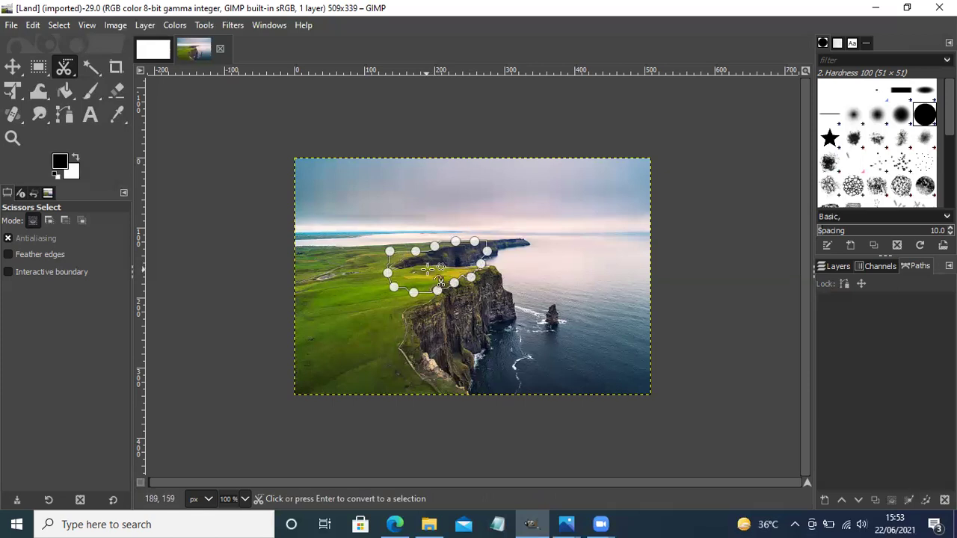
# Step: Convert the scissors outline into a selection and invert it to cover the rest of the image
pyautogui.click(437, 267)
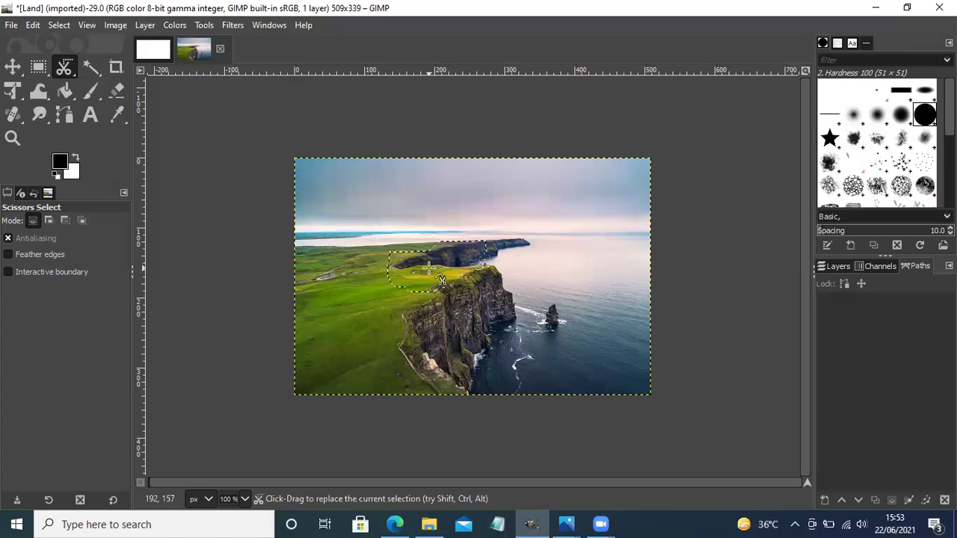
pyautogui.click(59, 27)
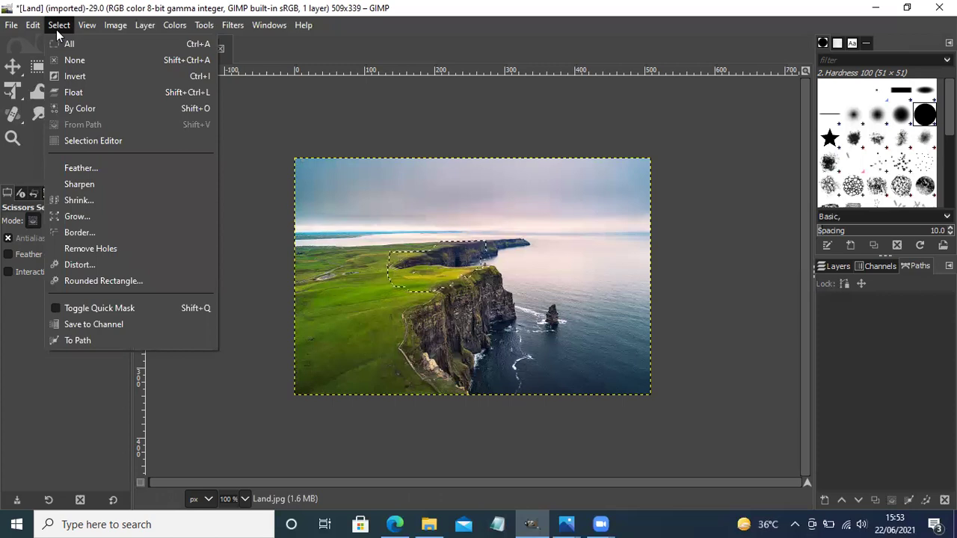
pyautogui.click(74, 76)
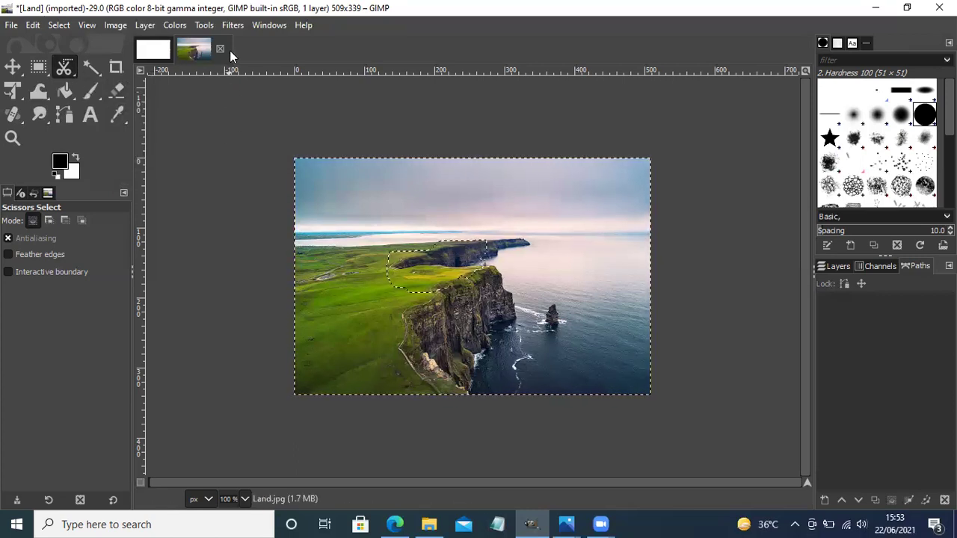
# Step: Apply a Gaussian Blur to the inverted selection with Size X and Size Y at 1.50
pyautogui.click(234, 24)
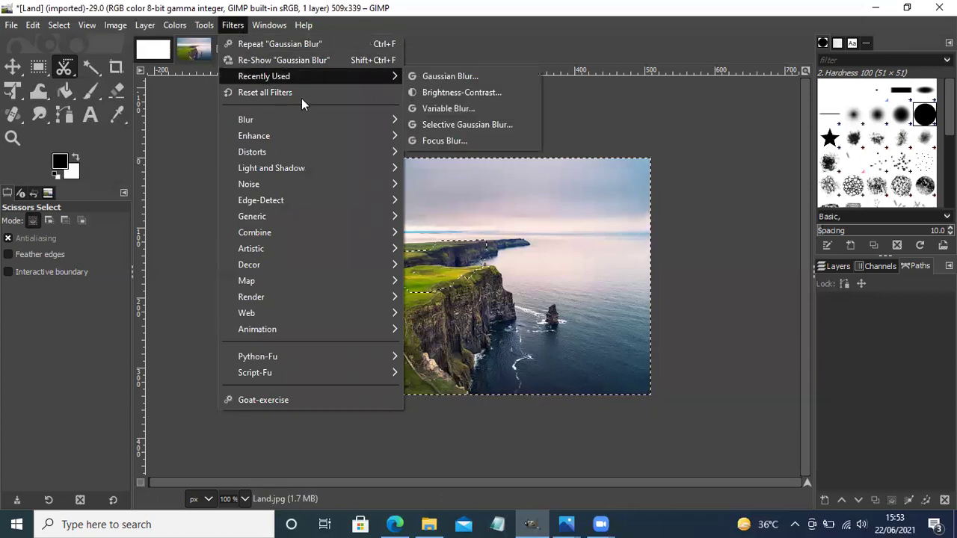
pyautogui.moveTo(356, 124)
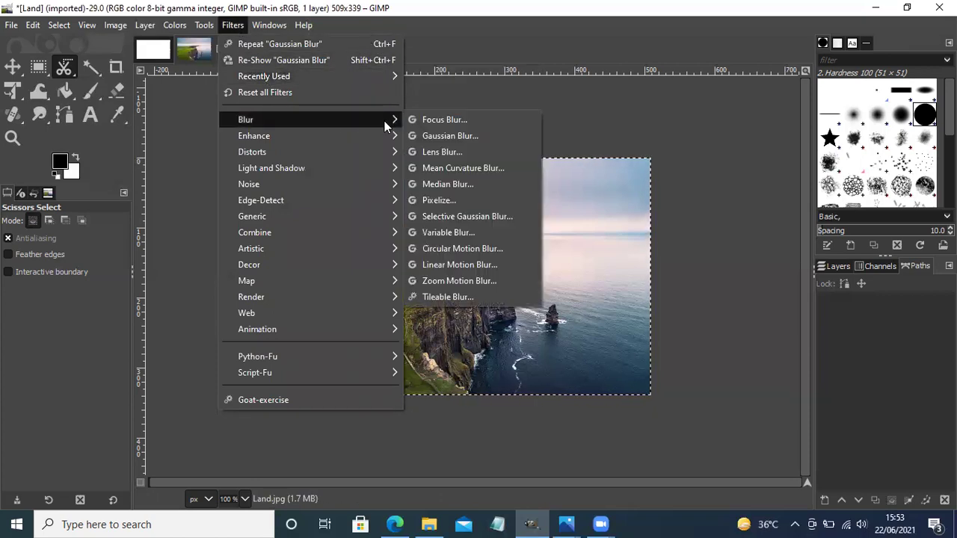
pyautogui.click(442, 136)
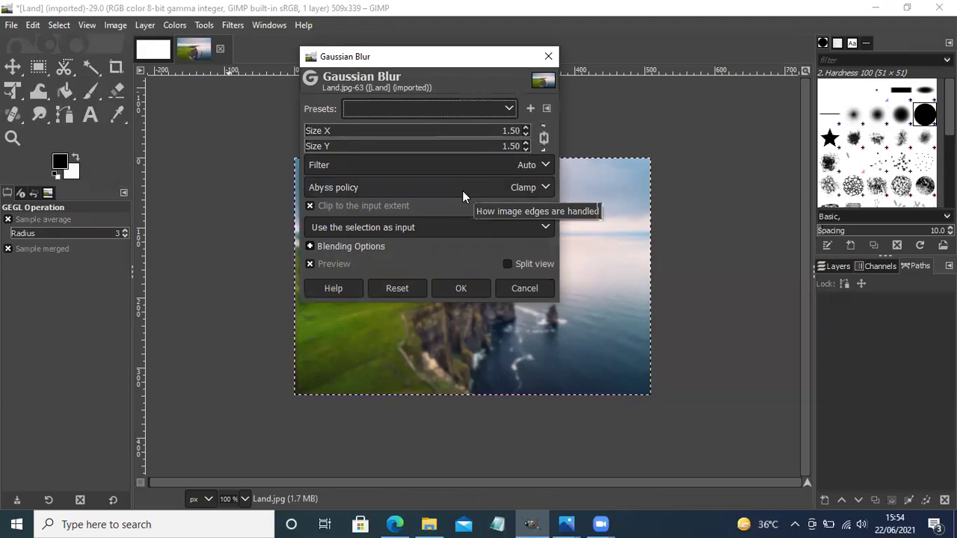
pyautogui.click(463, 288)
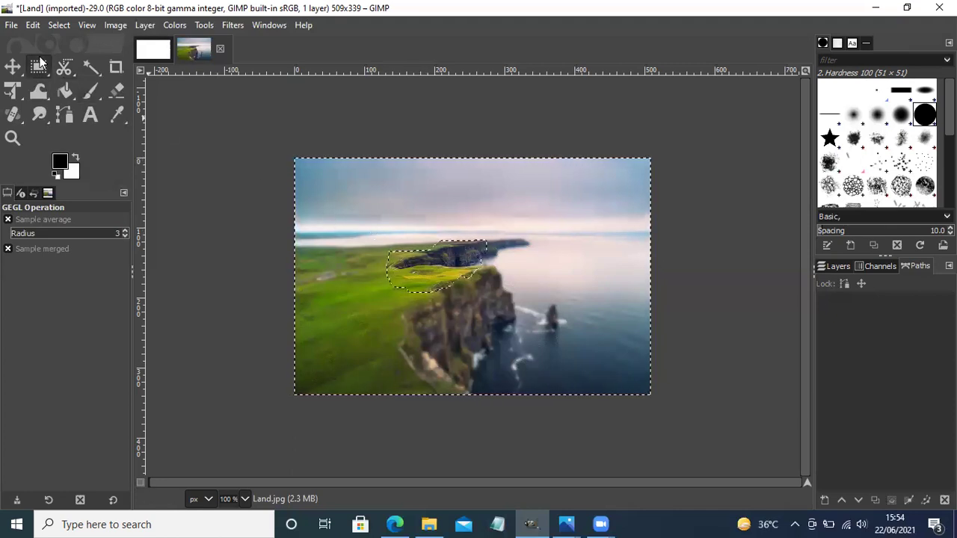
# Step: Save the blurred landscape to the Desktop as Land.xcf
pyautogui.click(12, 25)
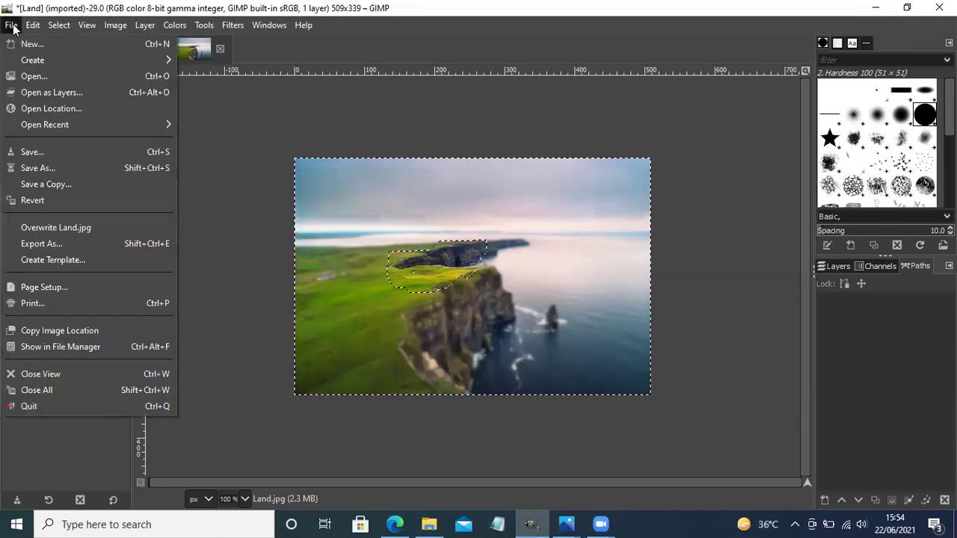
pyautogui.click(70, 152)
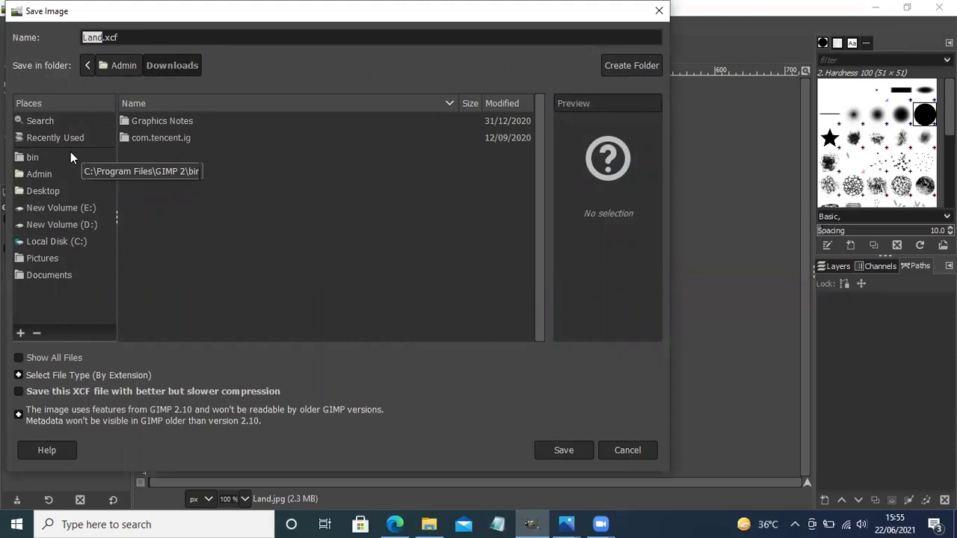
pyautogui.click(42, 187)
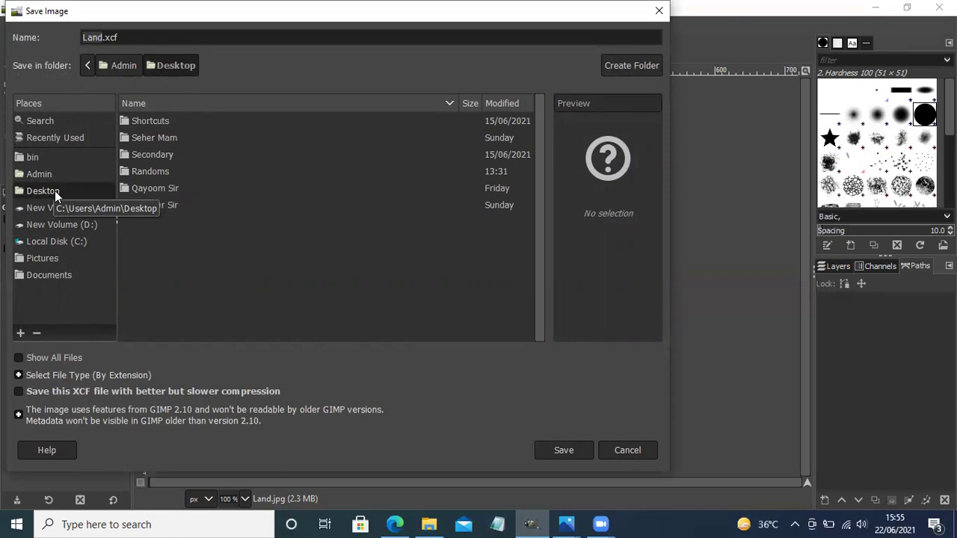
pyautogui.click(563, 451)
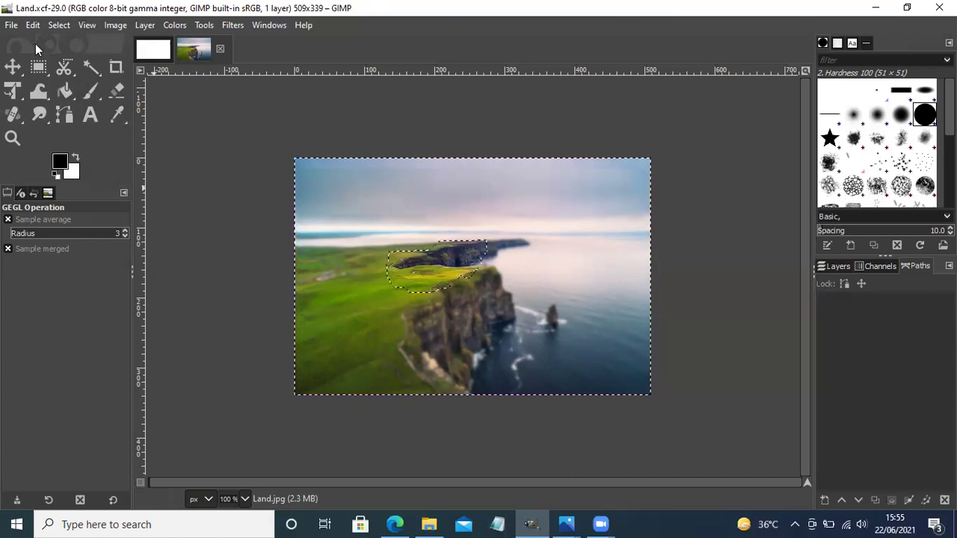
# Step: Open OP.jpg from the Downloads folder and convert it to GIMP's built-in sRGB color profile
pyautogui.click(11, 24)
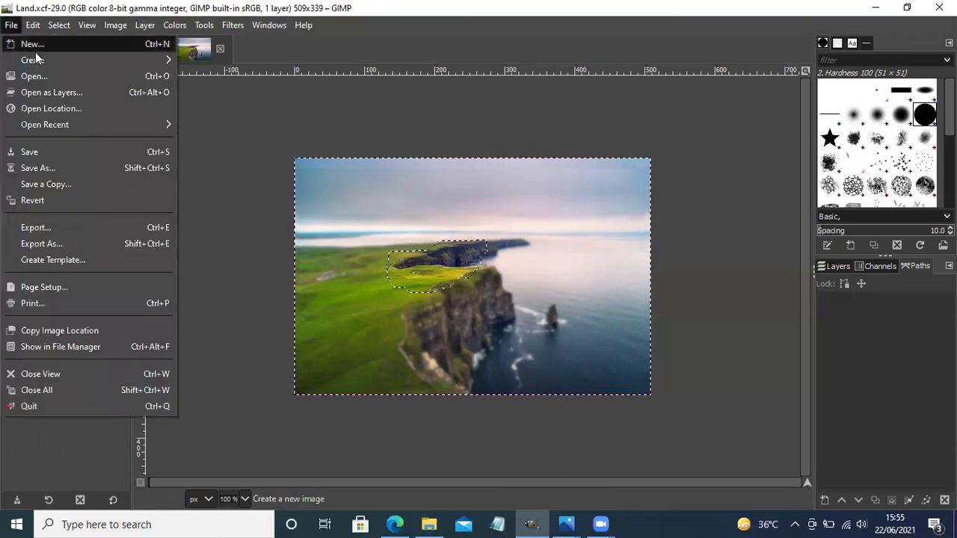
pyautogui.click(44, 72)
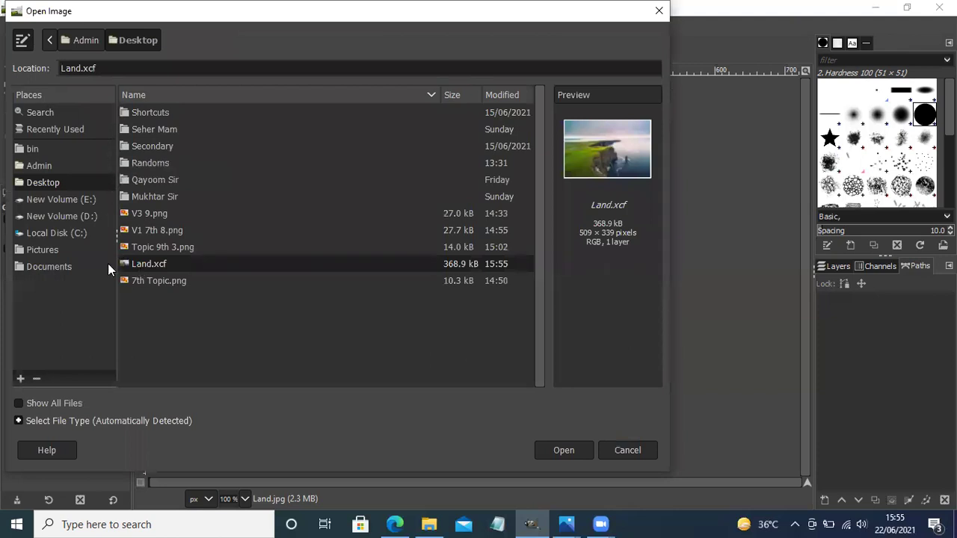
pyautogui.click(49, 267)
pyautogui.click(50, 233)
pyautogui.doubleClick(180, 128)
pyautogui.doubleClick(172, 128)
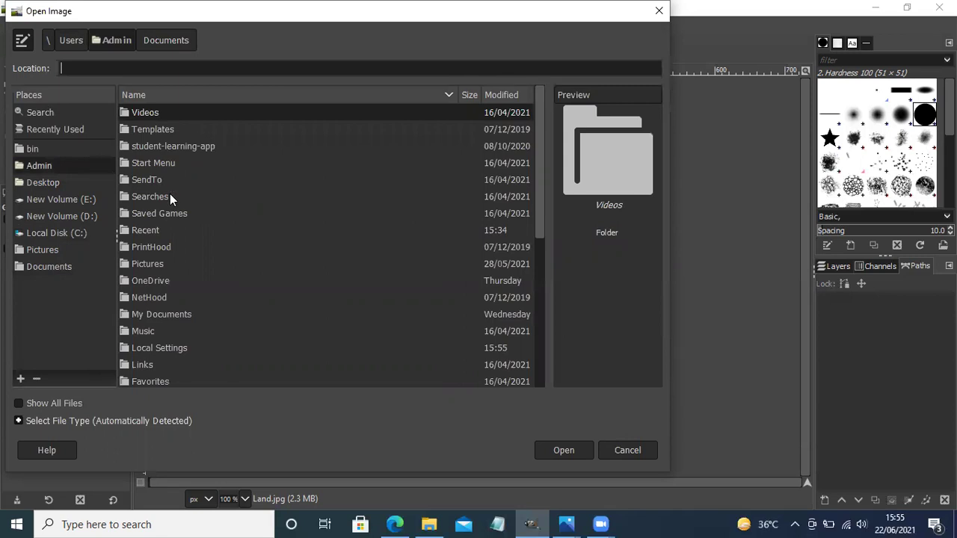
pyautogui.moveTo(540, 153); pyautogui.dragTo(516, 241)
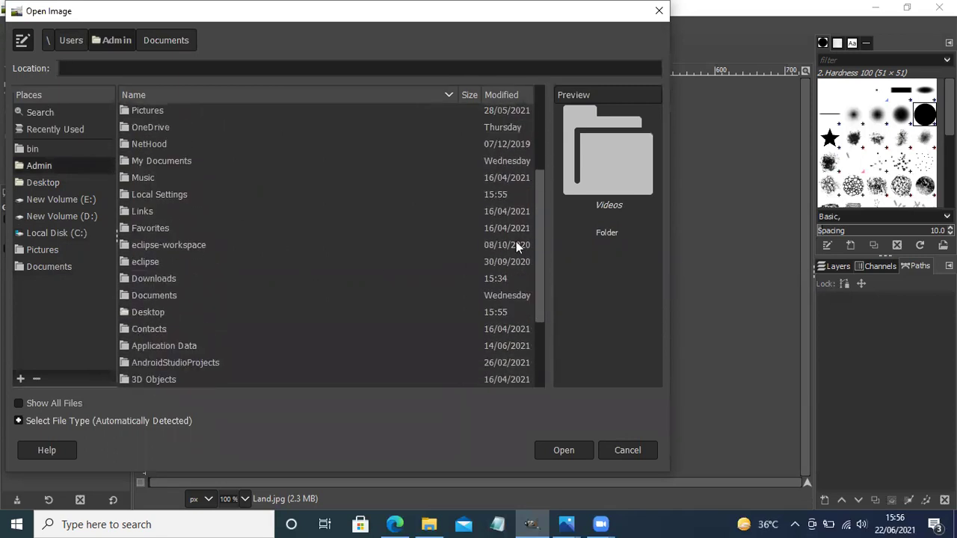
pyautogui.doubleClick(268, 278)
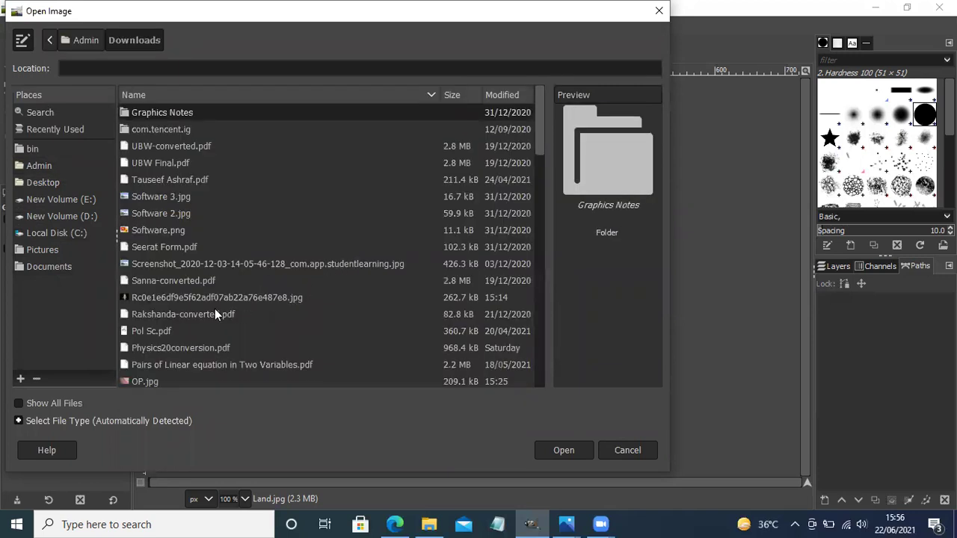
pyautogui.moveTo(541, 110); pyautogui.dragTo(540, 136)
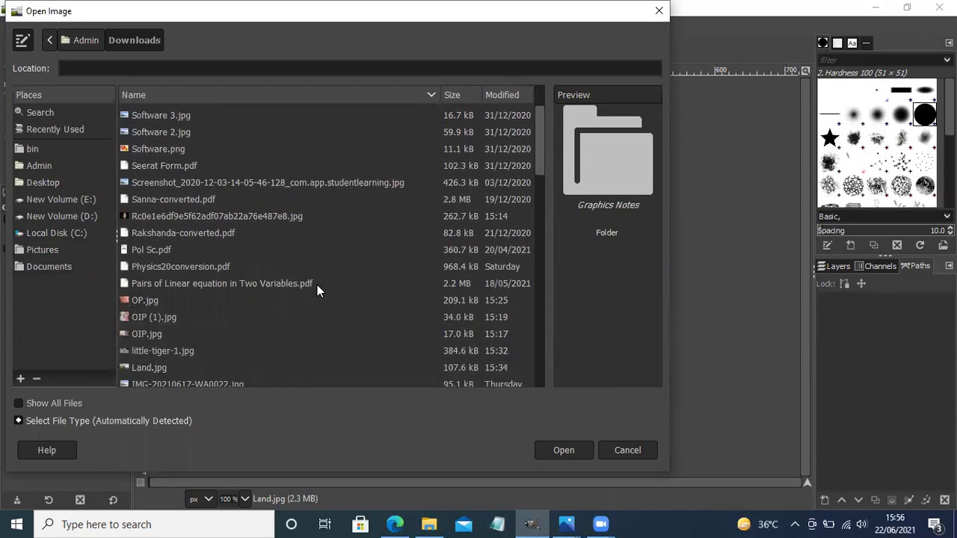
pyautogui.click(200, 301)
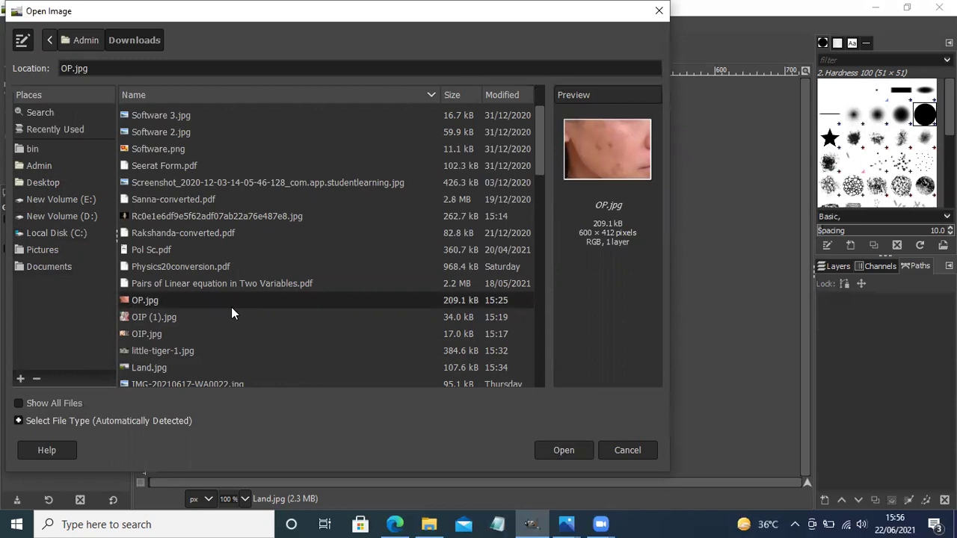
pyautogui.click(565, 450)
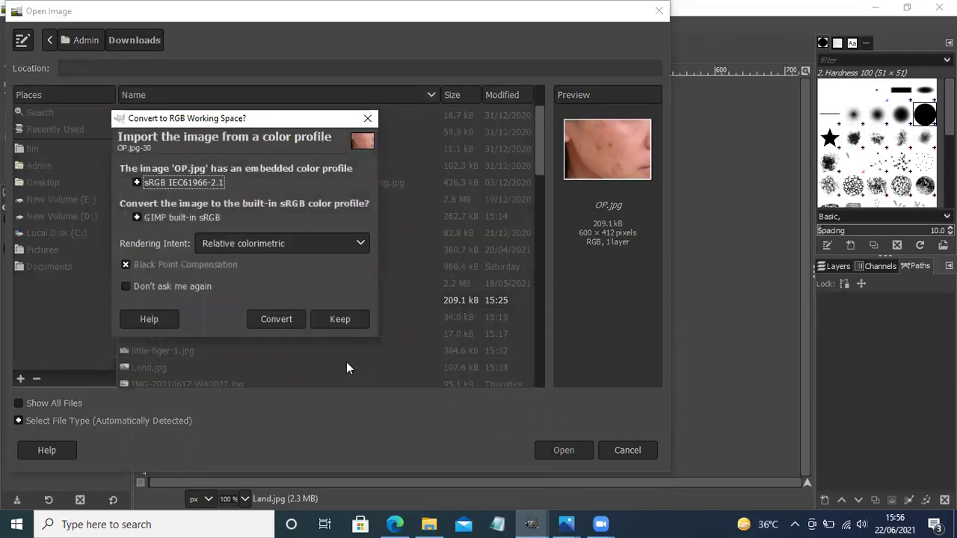
pyautogui.click(287, 317)
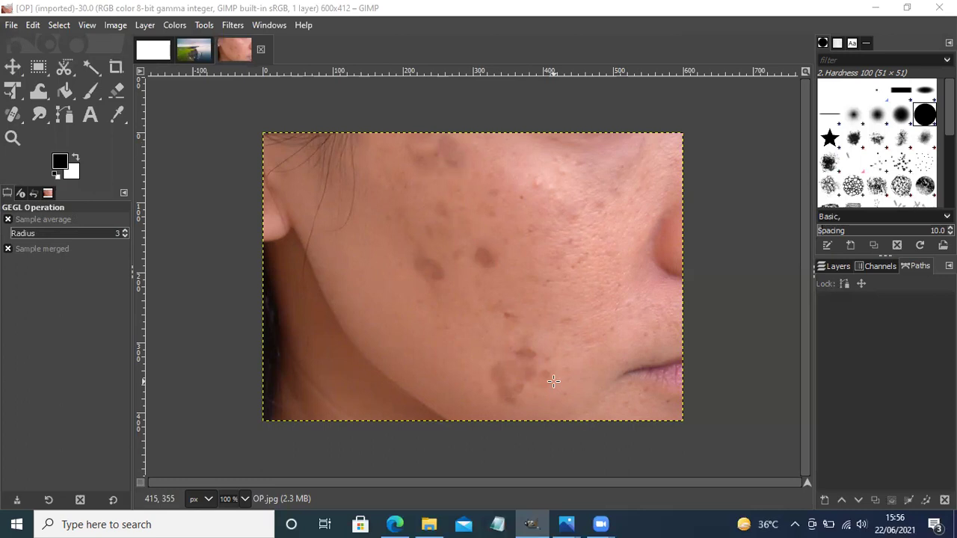
# Step: Activate the Healing tool and set the heal source on the clear skin of the lower cheek near the jawline
pyautogui.rightClick(10, 117)
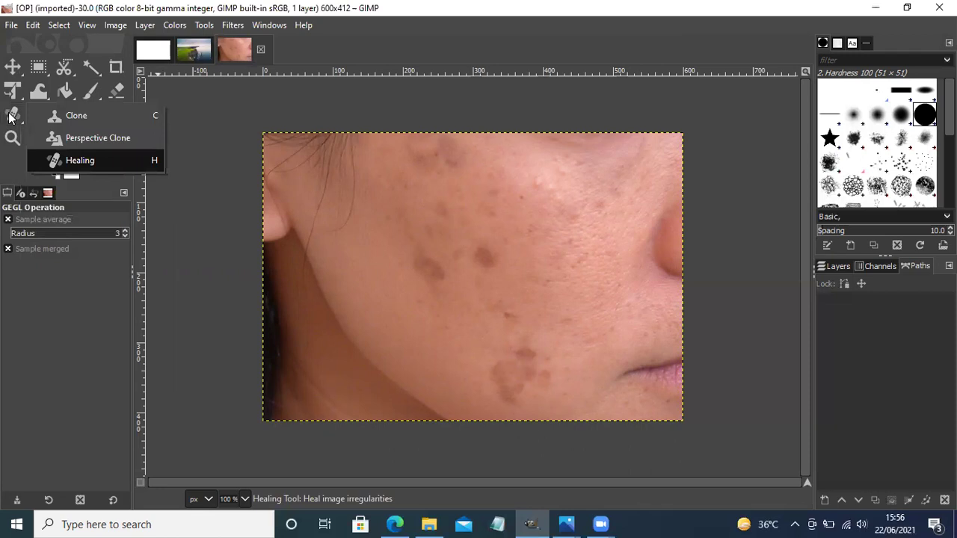
pyautogui.click(80, 162)
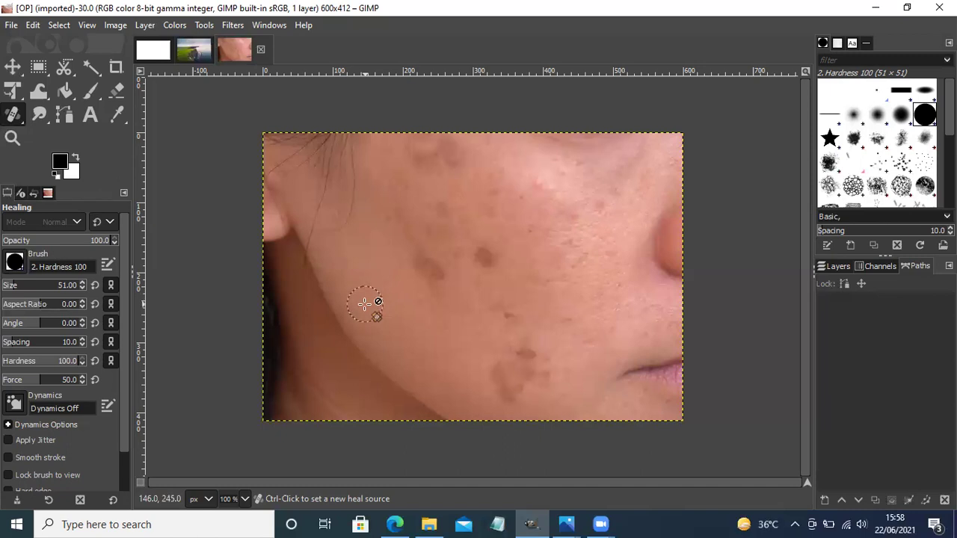
pyautogui.press('ctrl')
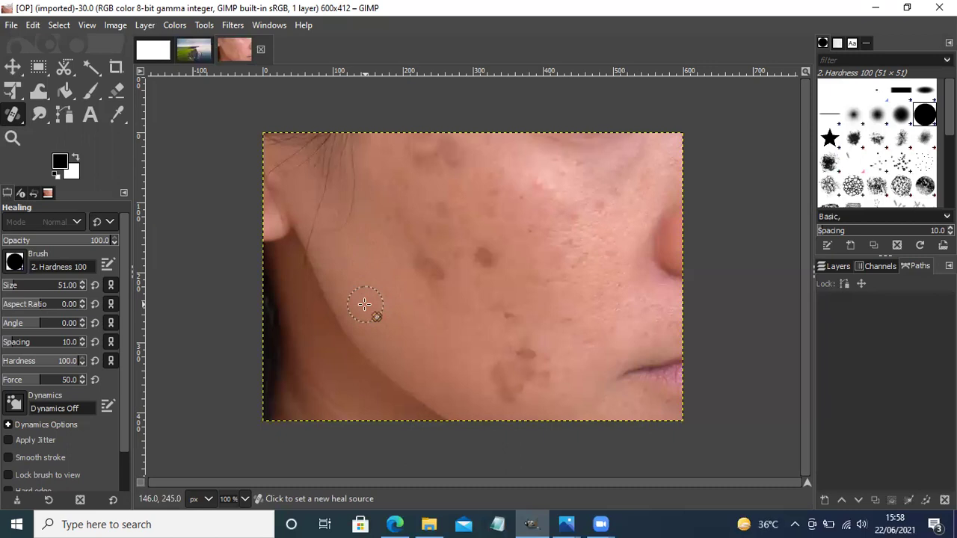
pyautogui.keyDown('ctrl'); pyautogui.click(364, 305); pyautogui.keyUp('ctrl')
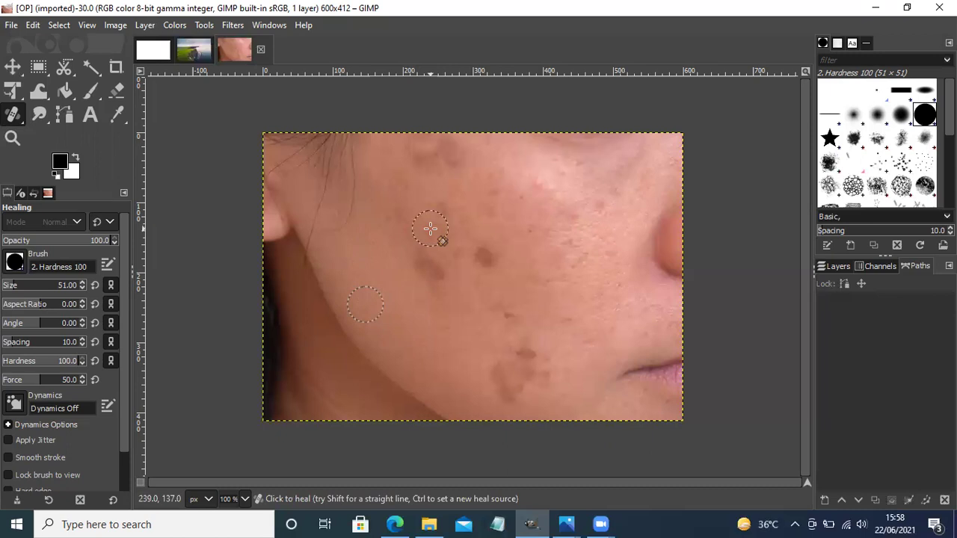
# Step: Heal the dark spots and blemishes across the cheek using the sampled clear skin
pyautogui.moveTo(431, 230); pyautogui.dragTo(430, 267)
pyautogui.click(427, 267)
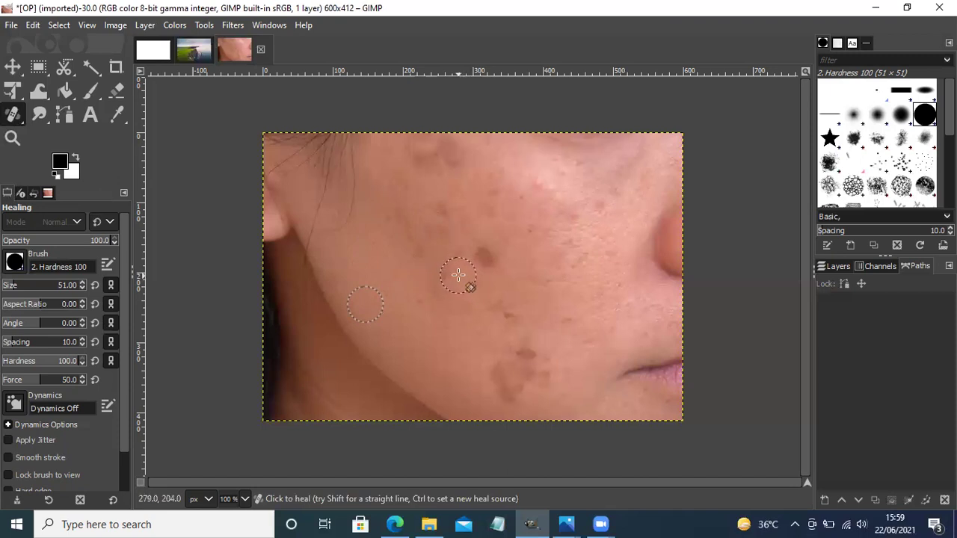
pyautogui.moveTo(458, 275); pyautogui.dragTo(478, 277)
pyautogui.moveTo(478, 277)
pyautogui.mouseDown()
pyautogui.moveTo(513, 259)
pyautogui.moveTo(481, 239)
pyautogui.moveTo(470, 274)
pyautogui.moveTo(497, 288)
pyautogui.moveTo(486, 256)
pyautogui.mouseUp()
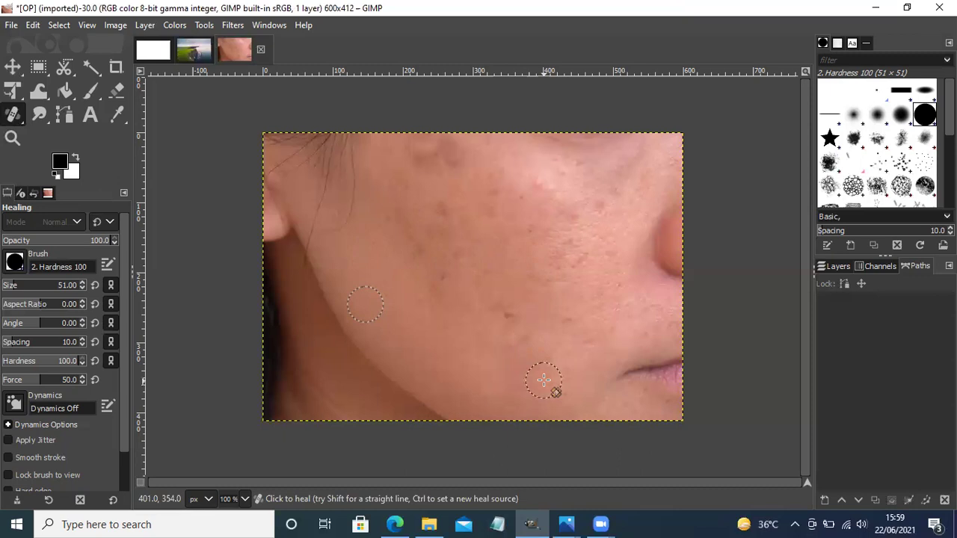
pyautogui.click(507, 316)
pyautogui.click(450, 159)
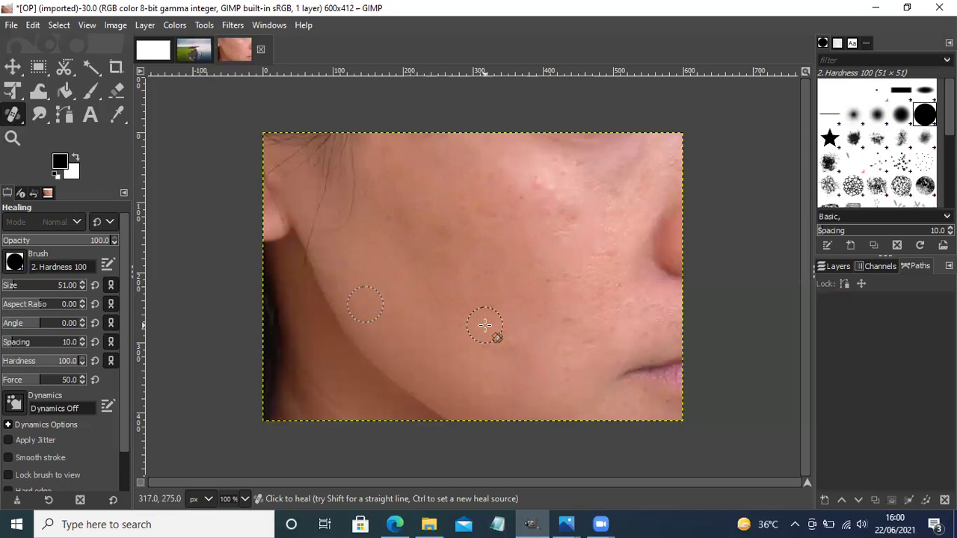
# Step: Save the retouched face image to the Desktop as OP.xcf
pyautogui.click(11, 25)
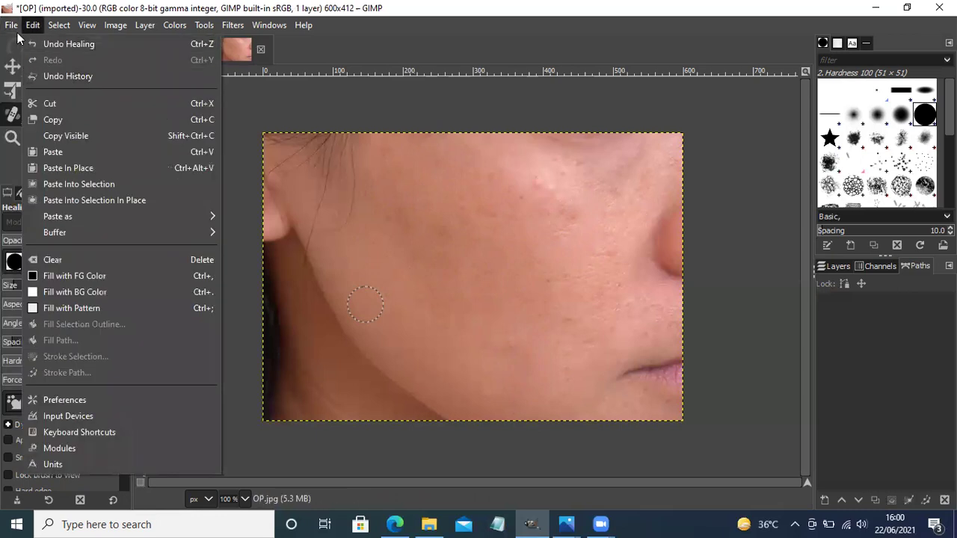
pyautogui.click(37, 165)
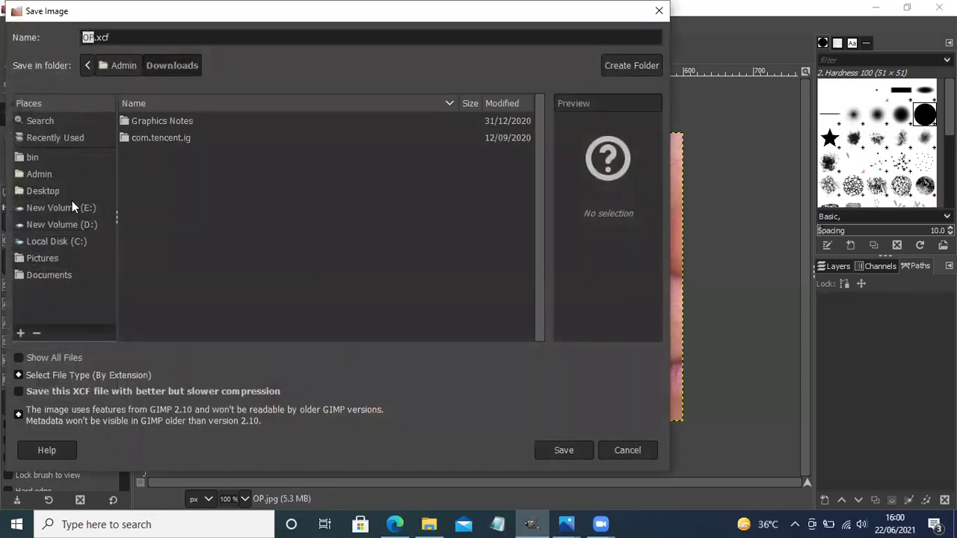
pyautogui.click(48, 189)
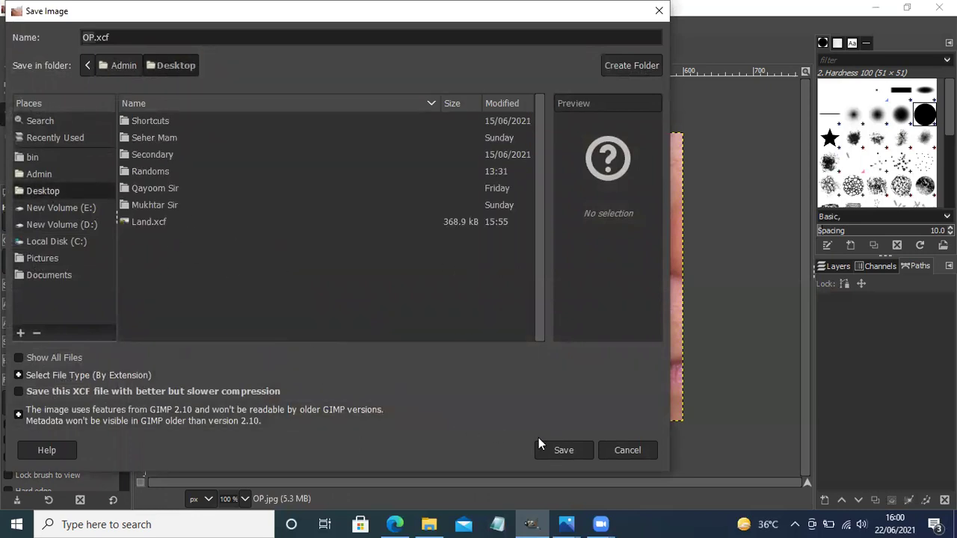
pyautogui.click(557, 451)
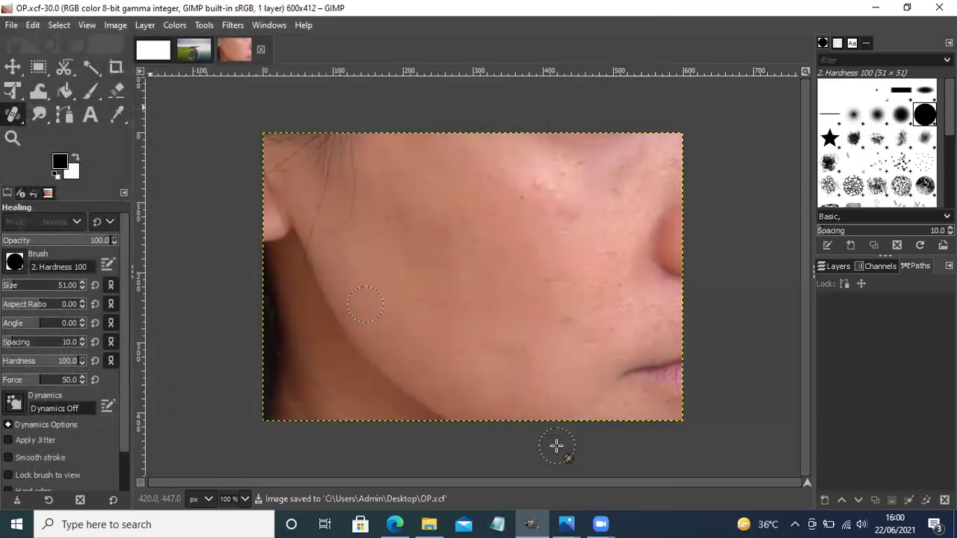
# Step: Minimize the open windows to reach the desktop and select the saved OP file
pyautogui.click(876, 6)
pyautogui.click(879, 7)
pyautogui.click(879, 7)
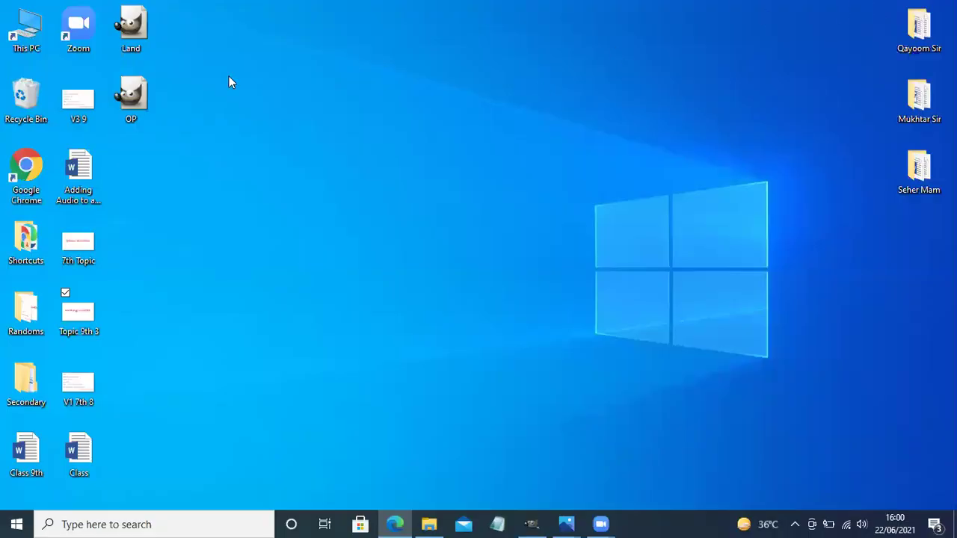
pyautogui.click(130, 93)
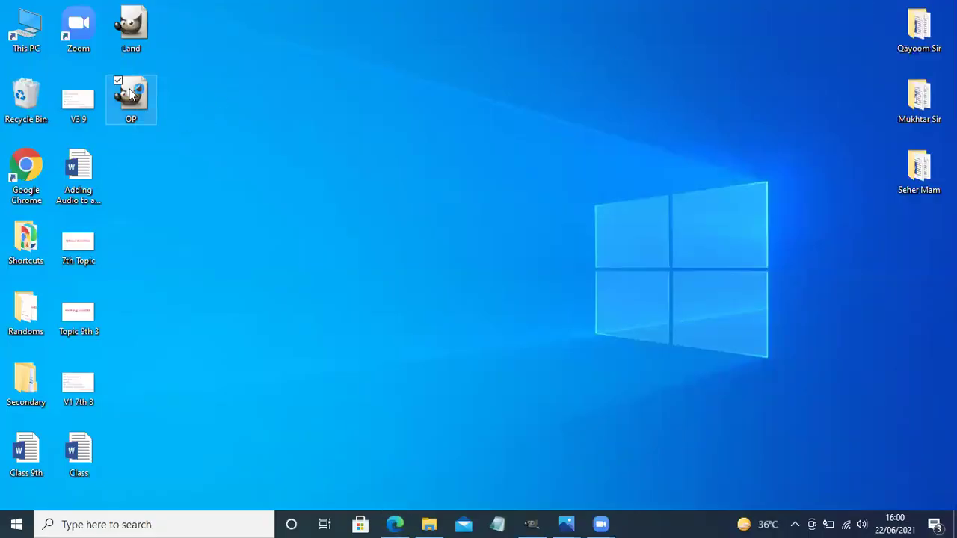